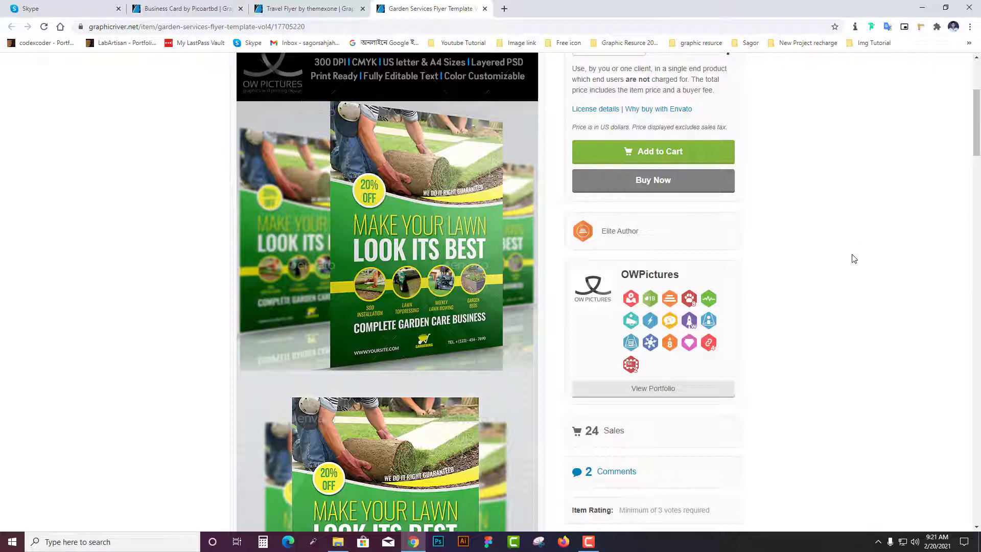
- Search the web for "google fonts" in a new browser tab and open the Google Fonts site
scroll(854, 258, down, 4)
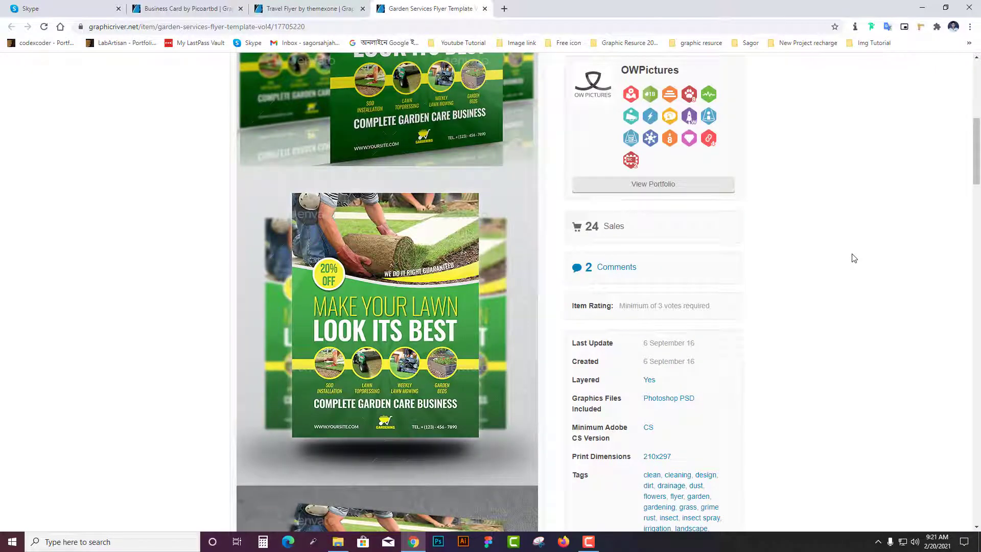
click(504, 8)
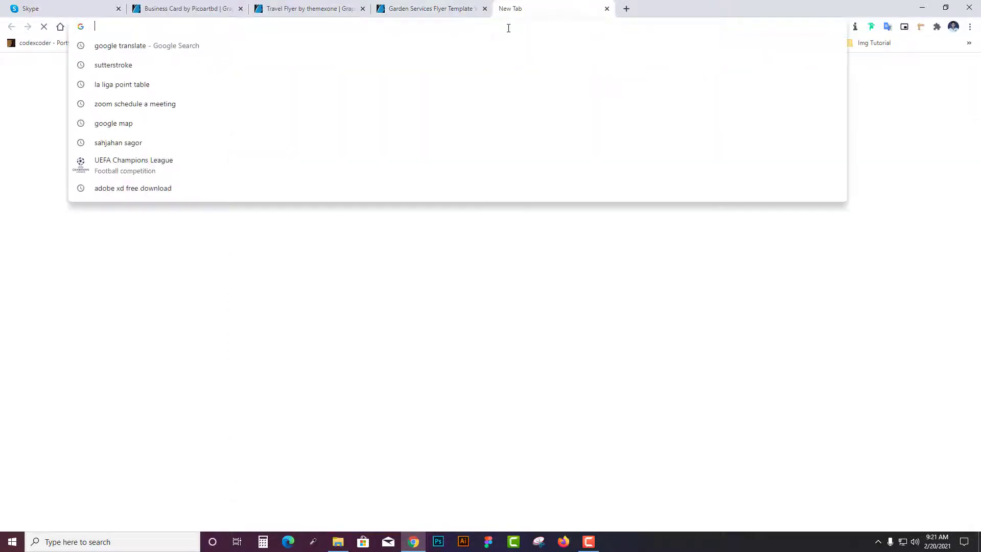
text(gg)
key(BackSpace)
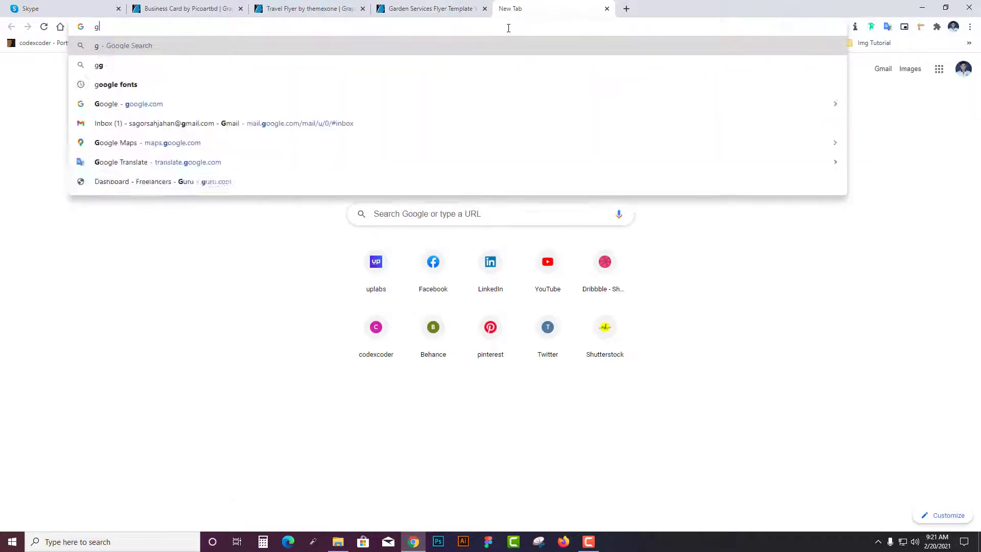
text(oogle fonts)
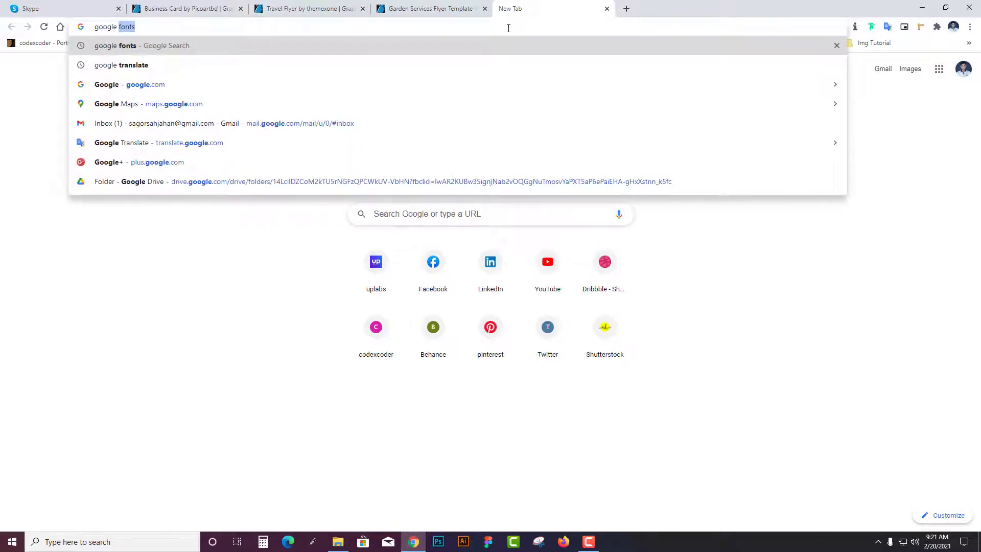
key(Return)
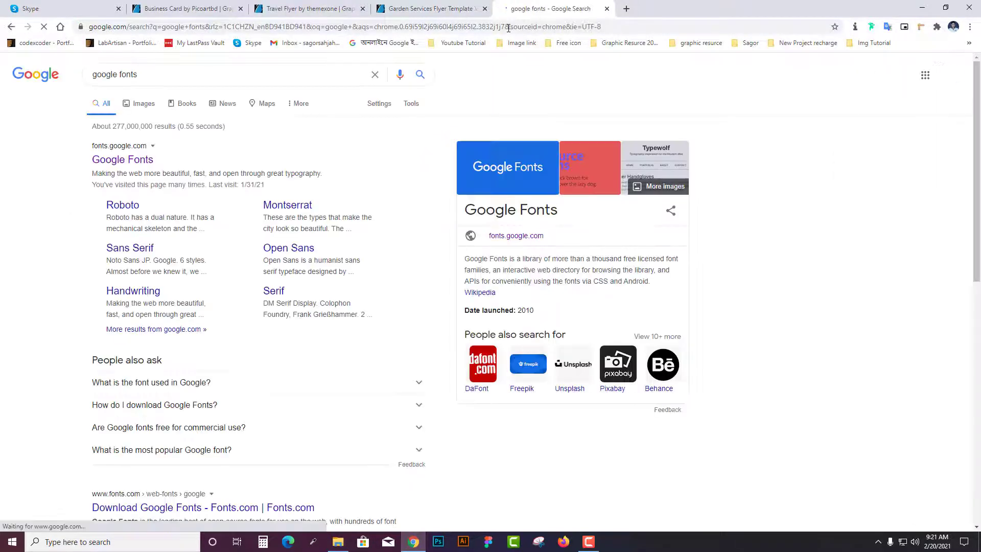
click(125, 161)
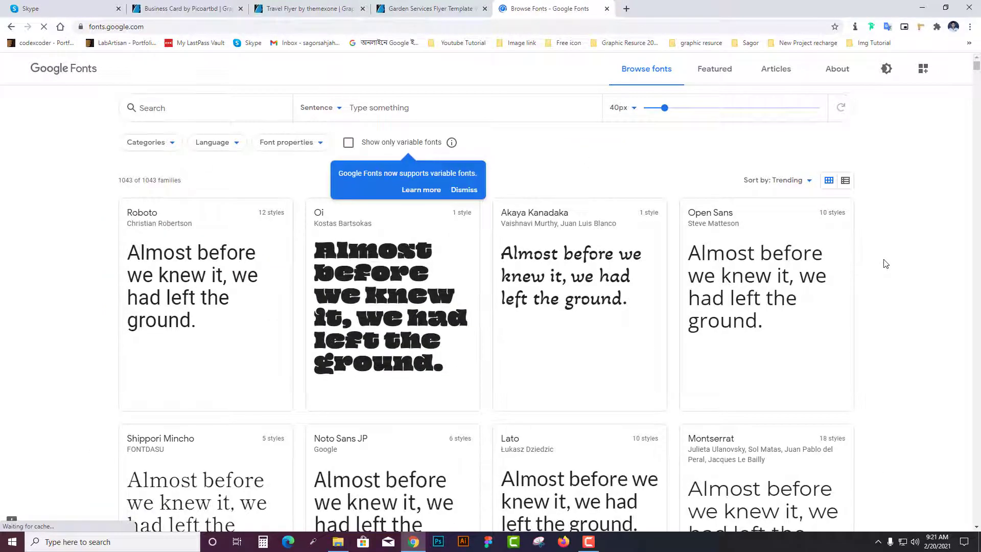
- Browse the trending font families in the catalogue and open the Roboto family page in a separate tab
scroll(885, 262, down, 3)
scroll(886, 263, down, 5)
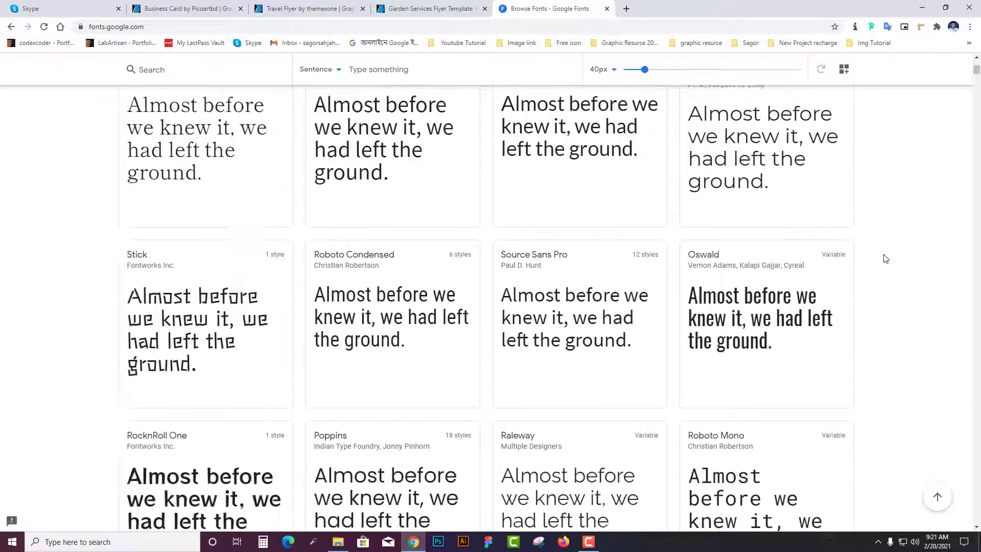
scroll(886, 259, down, 3)
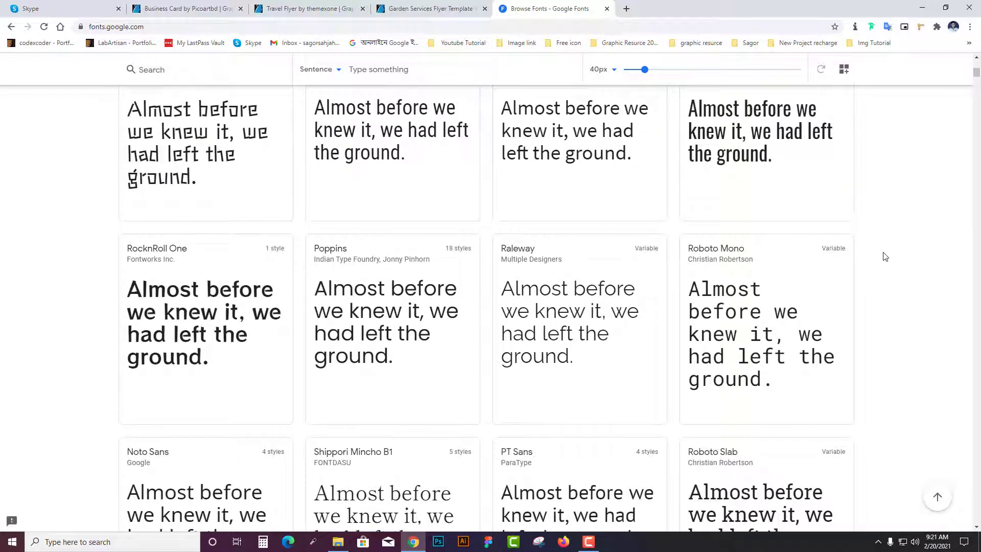
scroll(886, 257, up, 10)
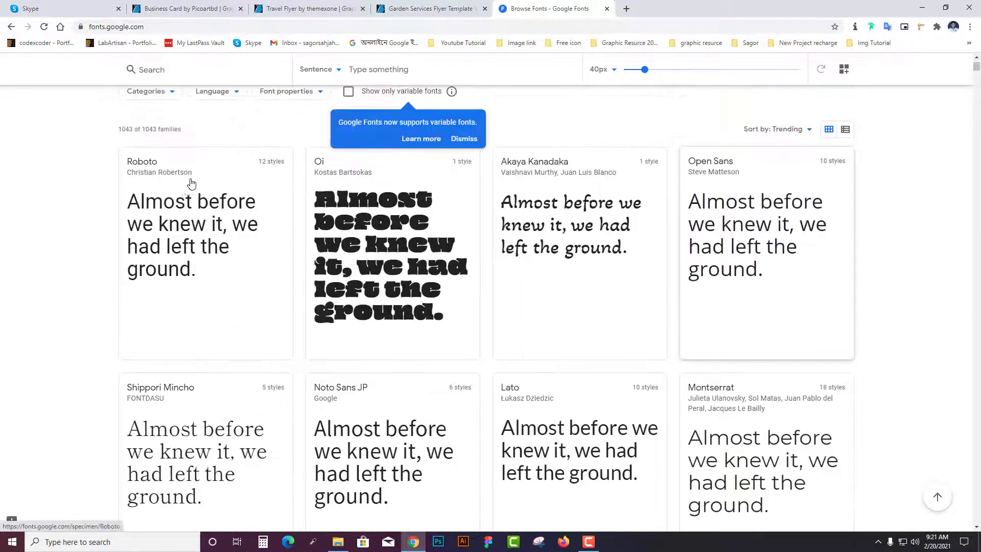
scroll(804, 229, down, 3)
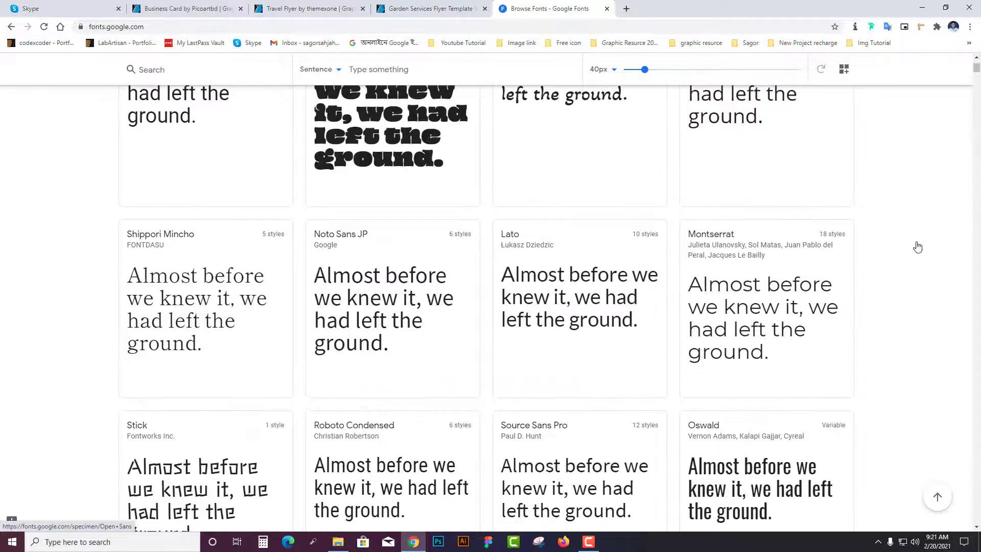
scroll(584, 267, down, 5)
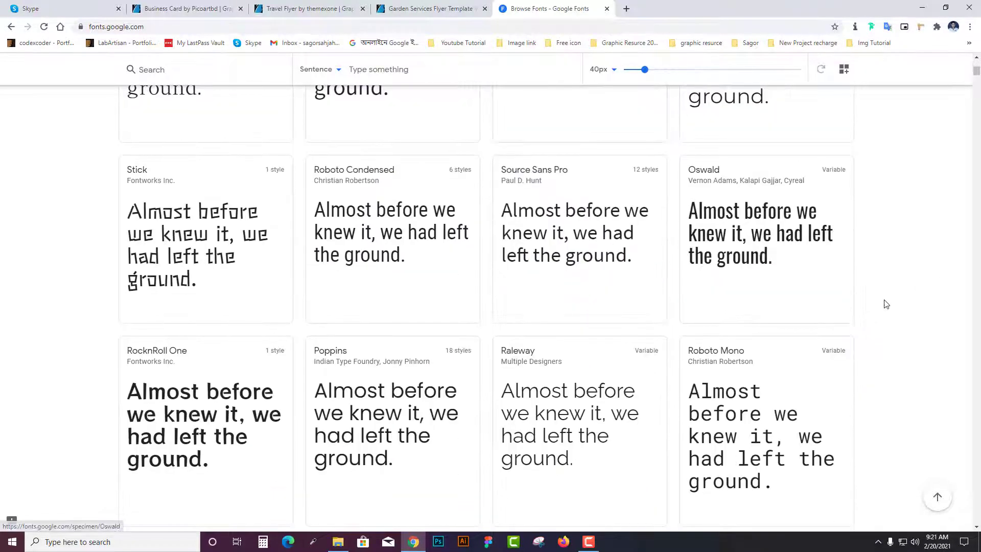
scroll(888, 302, up, 7)
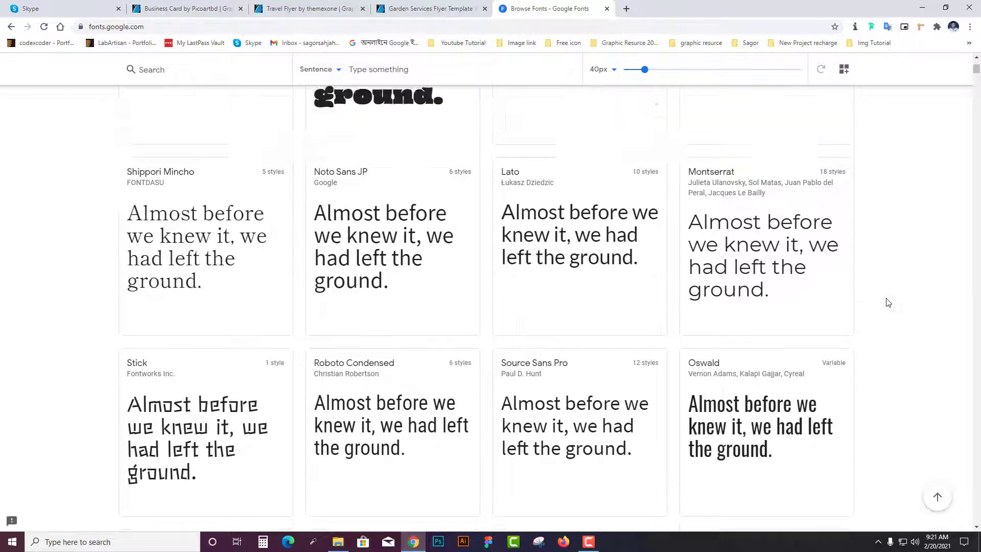
scroll(920, 321, up, 1)
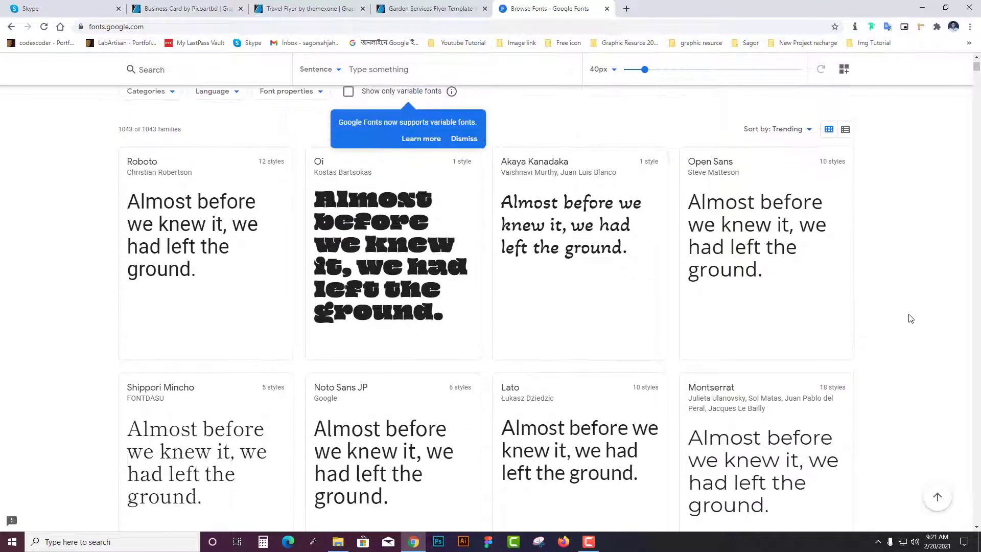
ctrl+click(149, 164)
click(644, 8)
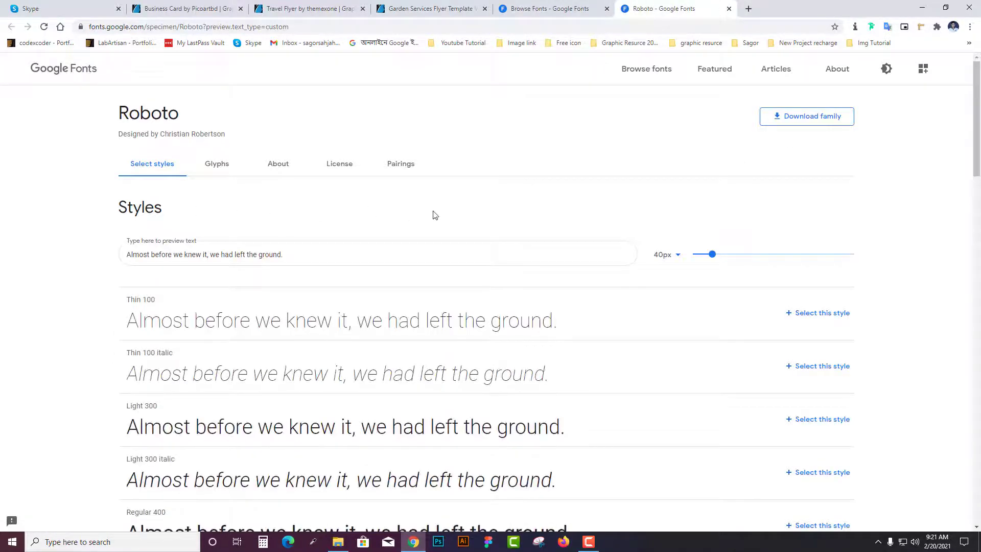
- Examine the Roboto style previews, from Thin 100 through Black 900 italic
scroll(433, 214, down, 1)
scroll(189, 262, down, 2)
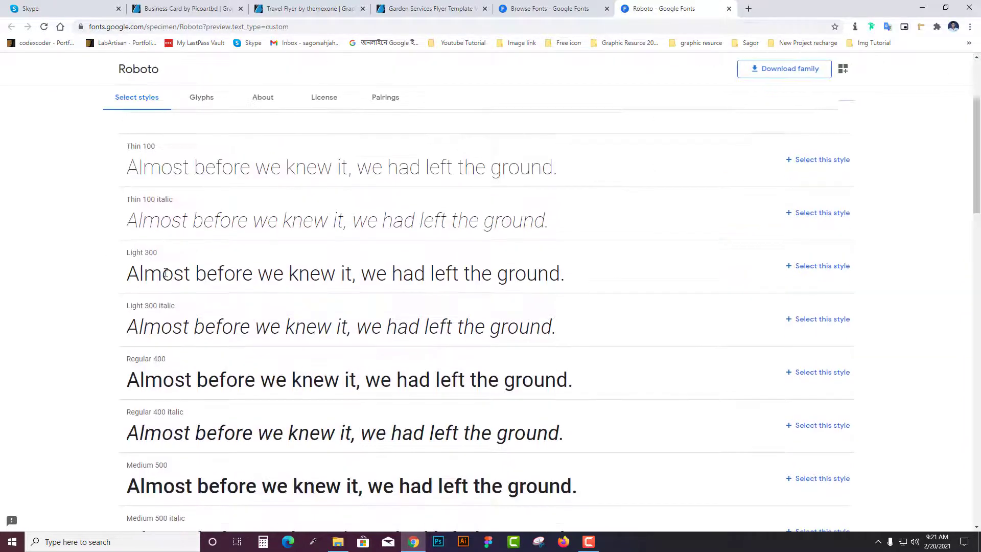
scroll(207, 261, down, 2)
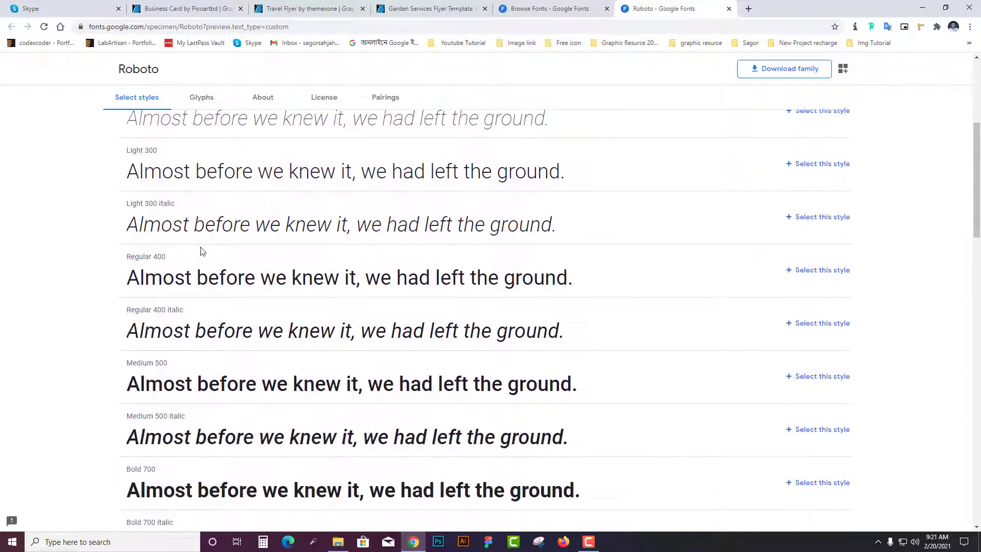
scroll(202, 250, down, 1)
scroll(184, 255, down, 1)
scroll(180, 271, down, 1)
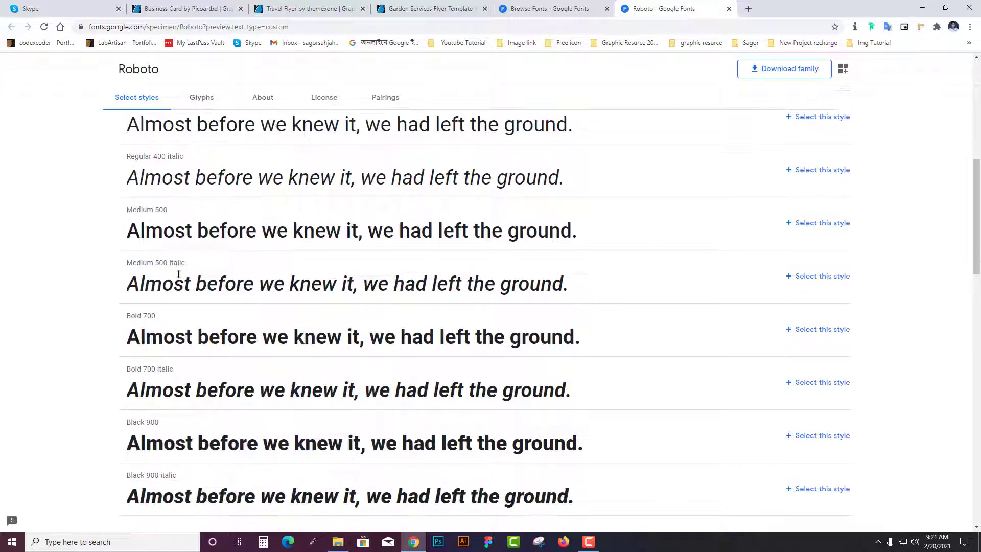
scroll(168, 315, down, 2)
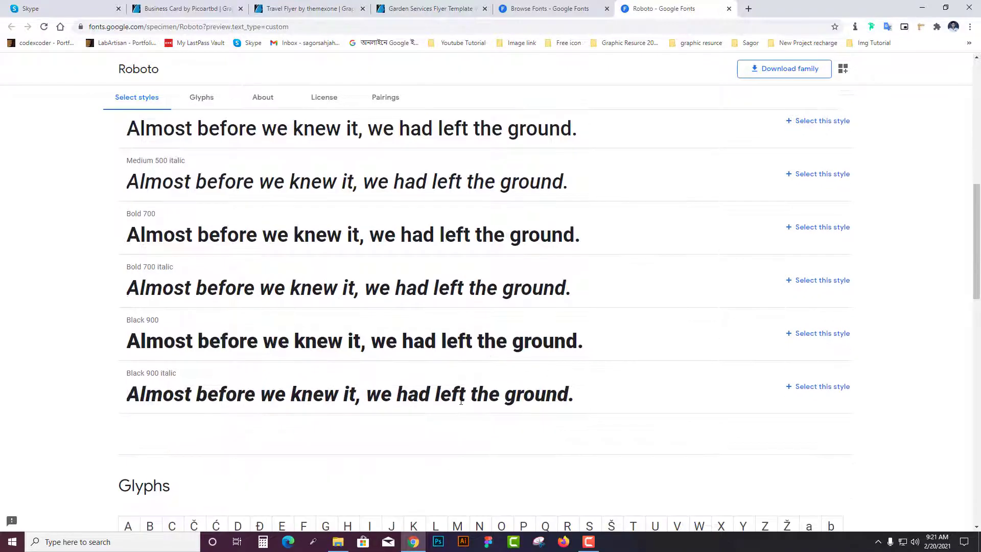
scroll(461, 401, up, 6)
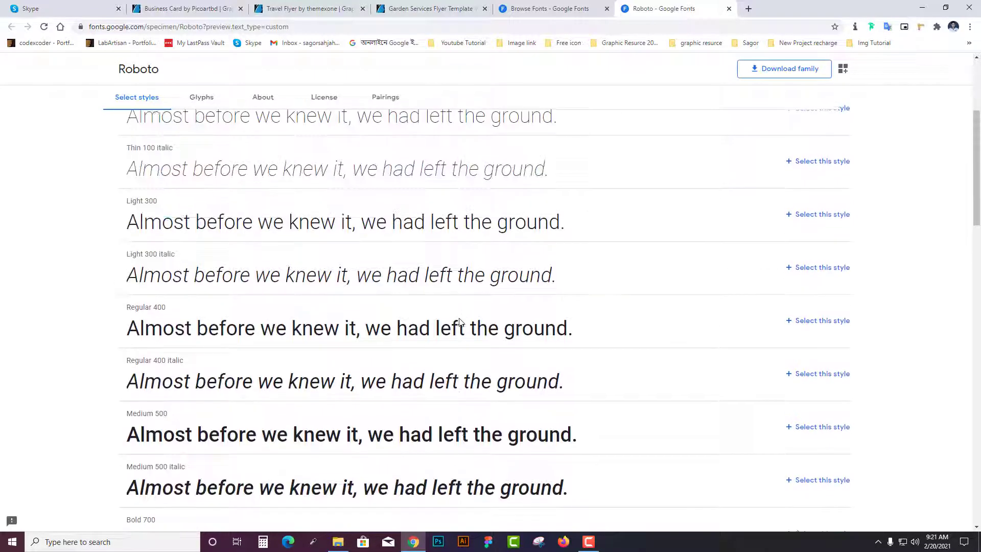
scroll(460, 258, up, 2)
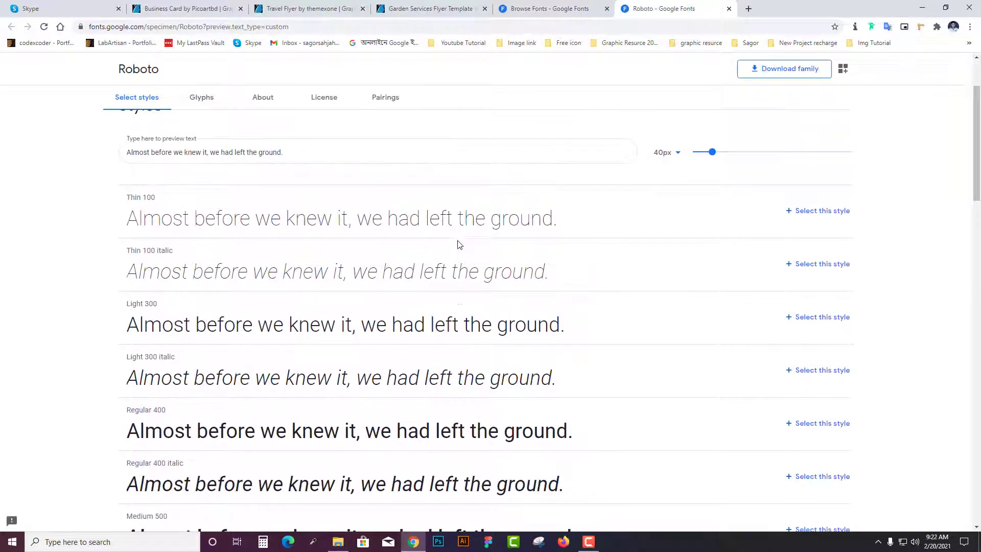
scroll(460, 243, down, 9)
scroll(494, 302, down, 1)
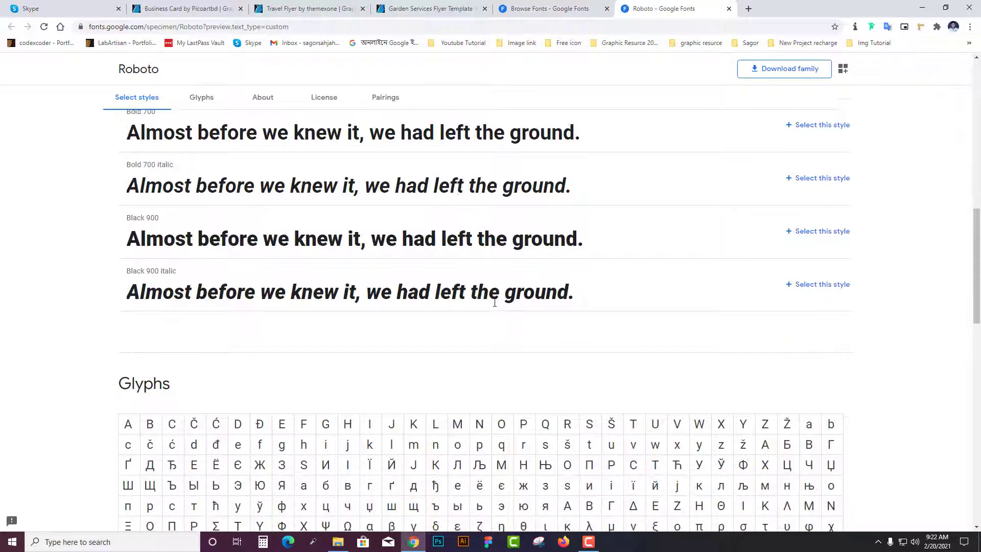
scroll(495, 302, up, 5)
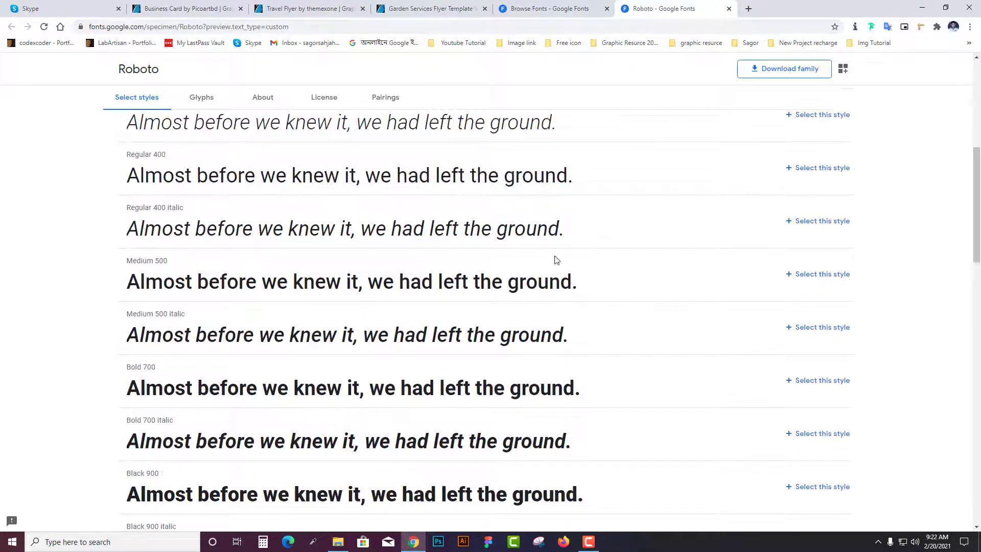
scroll(577, 263, up, 6)
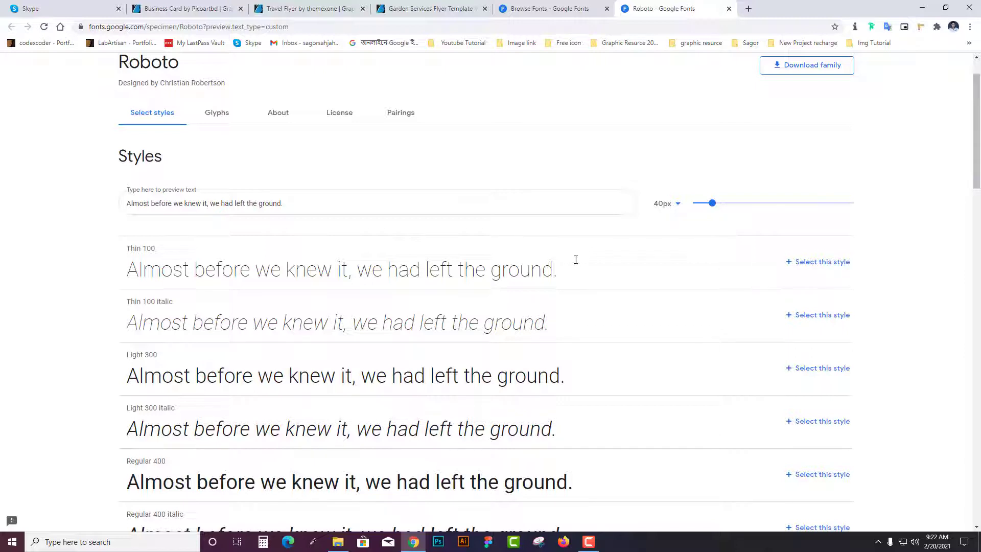
scroll(576, 259, up, 1)
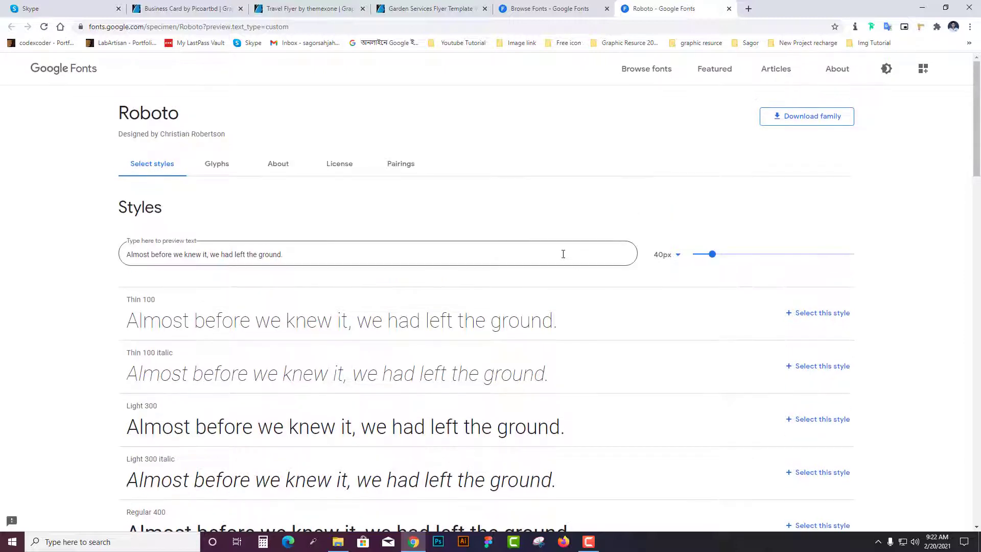
- Download the whole Roboto family as a ZIP archive named Roboto to the Desktop
click(815, 118)
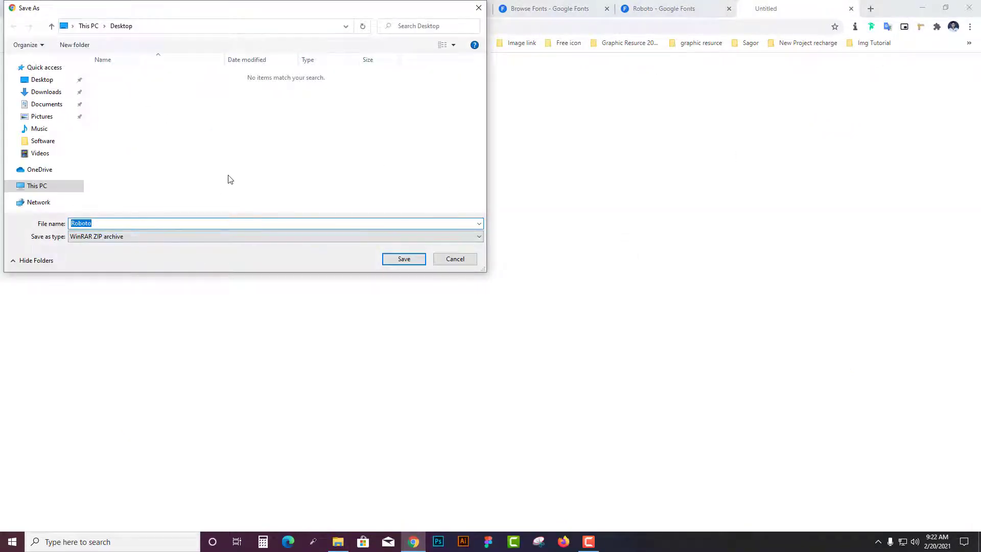
click(39, 81)
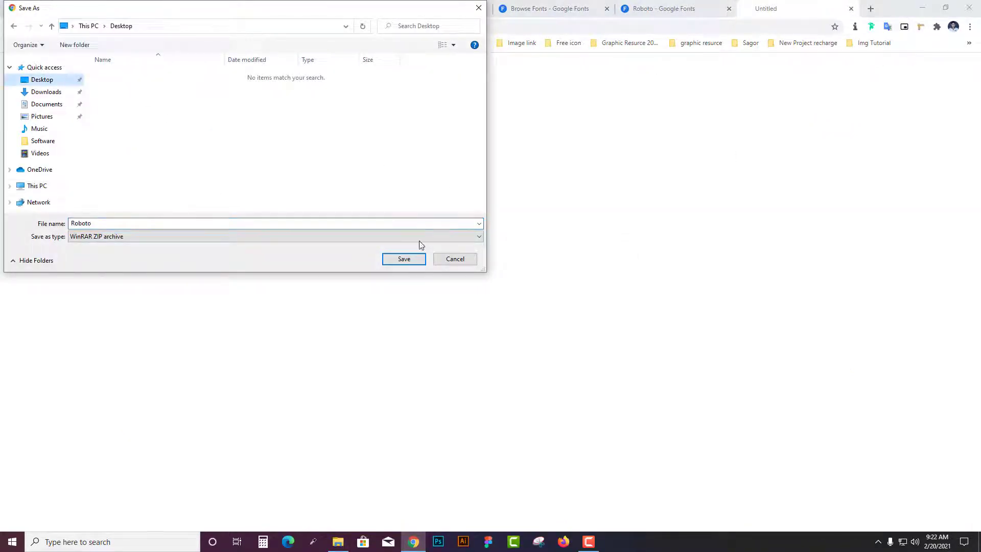
click(404, 262)
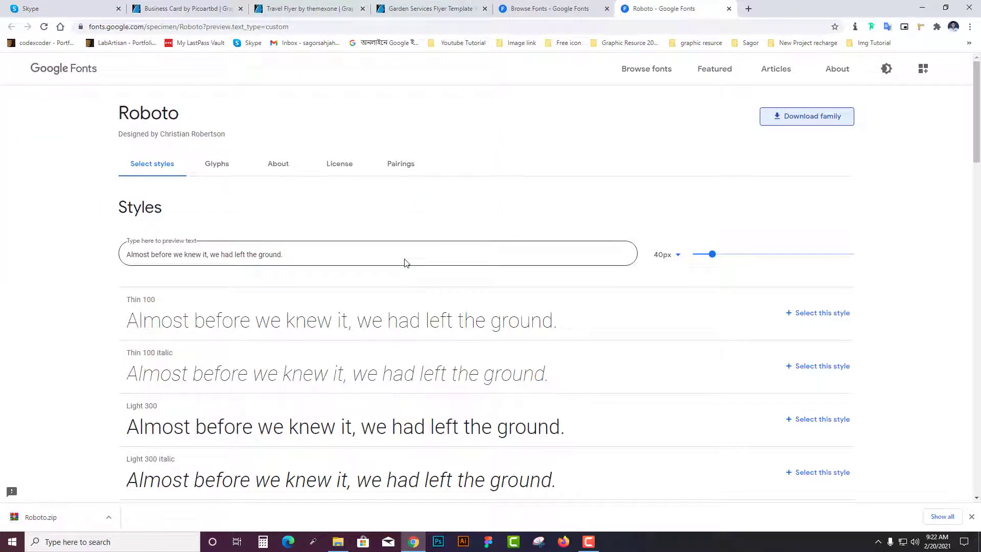
- Minimize the browser, move the Roboto archive to a clear area of the desktop, and extract its files there
click(922, 8)
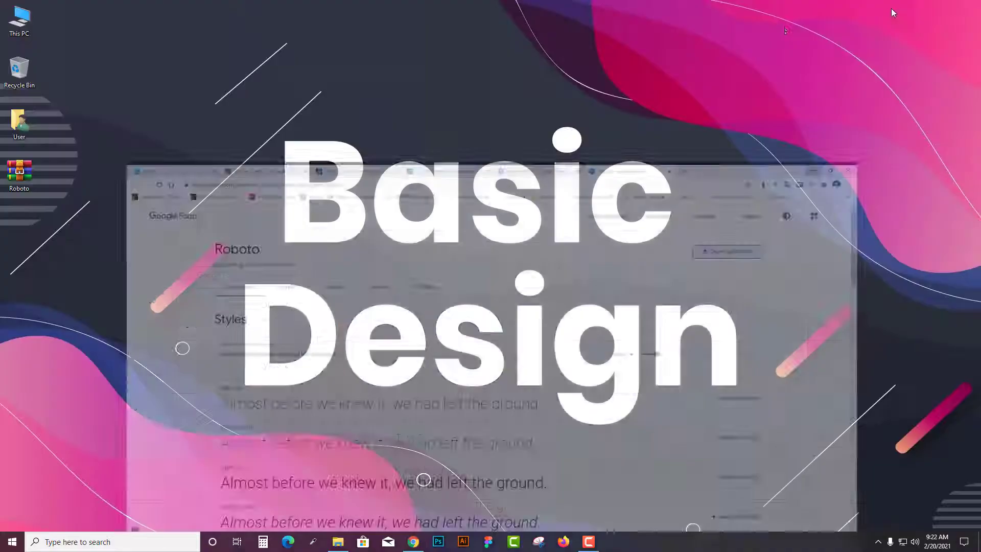
drag(19, 172, 442, 119)
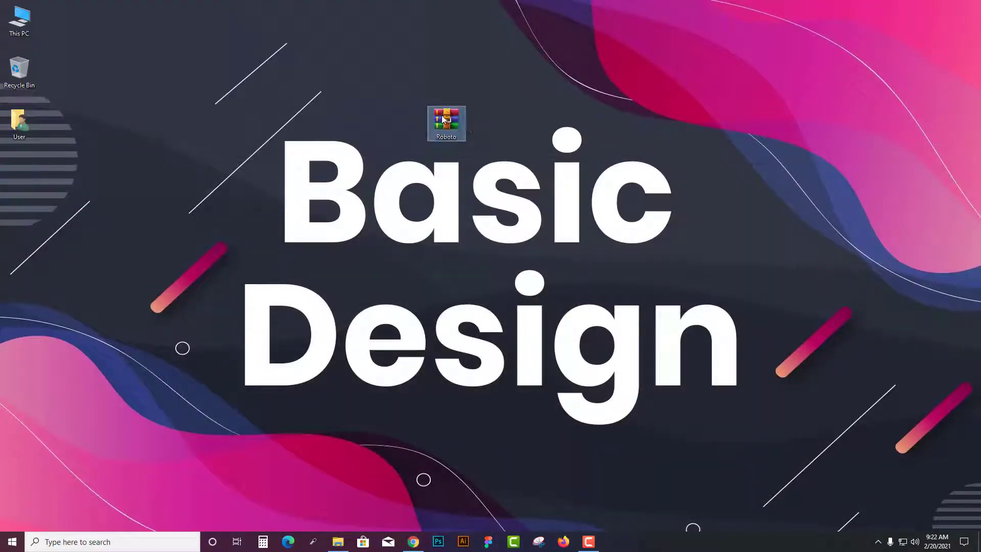
right_click(443, 119)
click(485, 159)
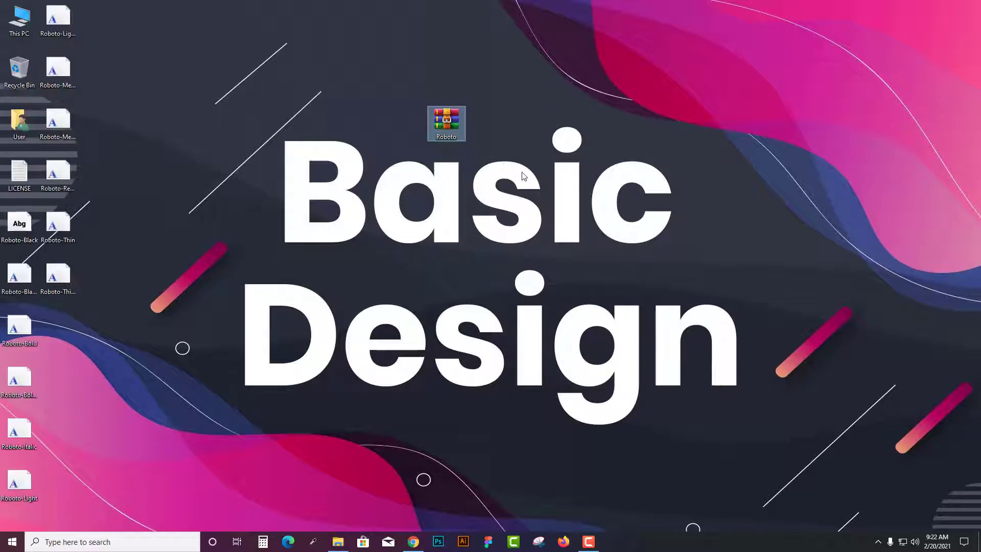
- Move all the extracted Roboto font files together into the open area of the desktop and install them
drag(110, 20, 316, 336)
drag(60, 220, 8, 476)
drag(13, 475, 225, 316)
drag(195, 8, 351, 376)
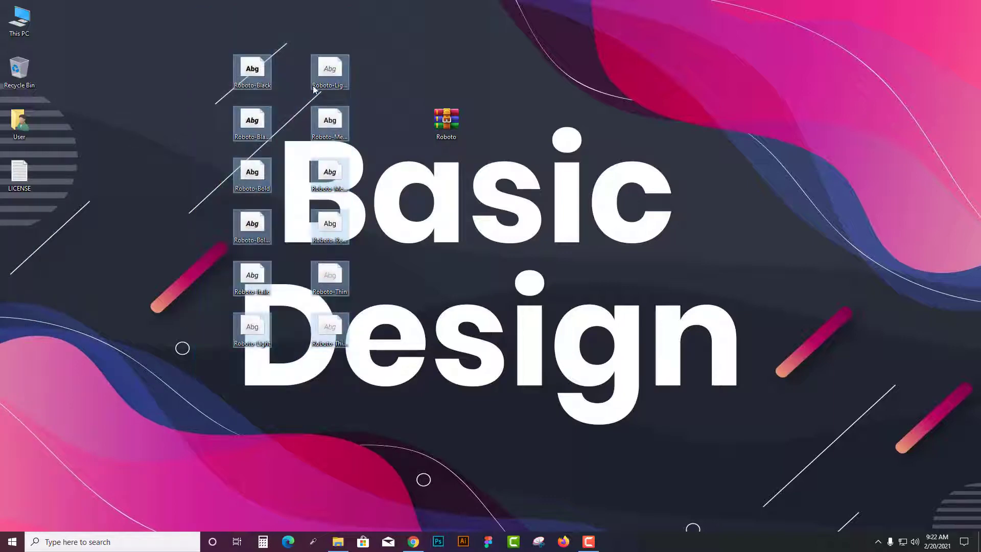
right_click(319, 71)
click(354, 107)
- Return to Chrome and look through the font families in the Google Fonts browse catalogue
click(414, 542)
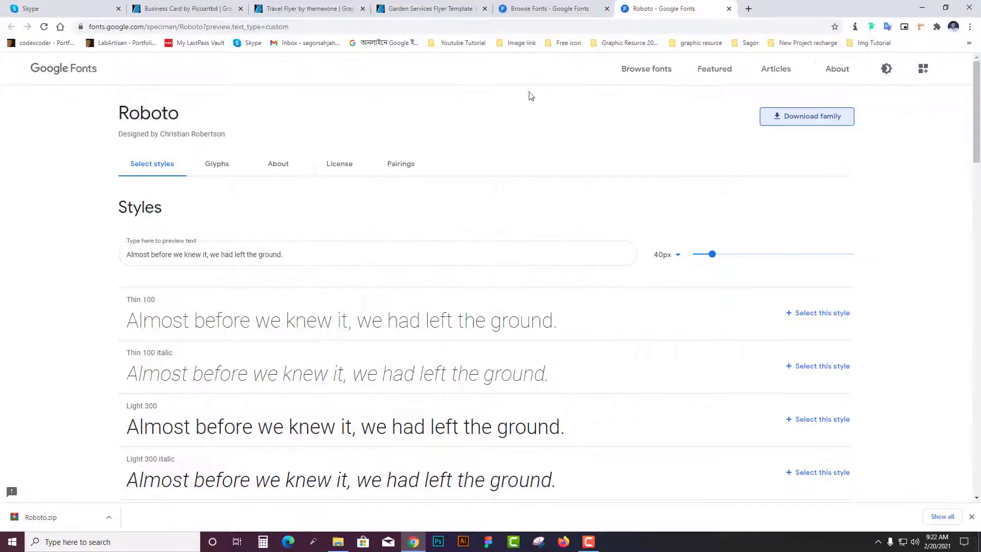
click(541, 8)
scroll(492, 309, up, 1)
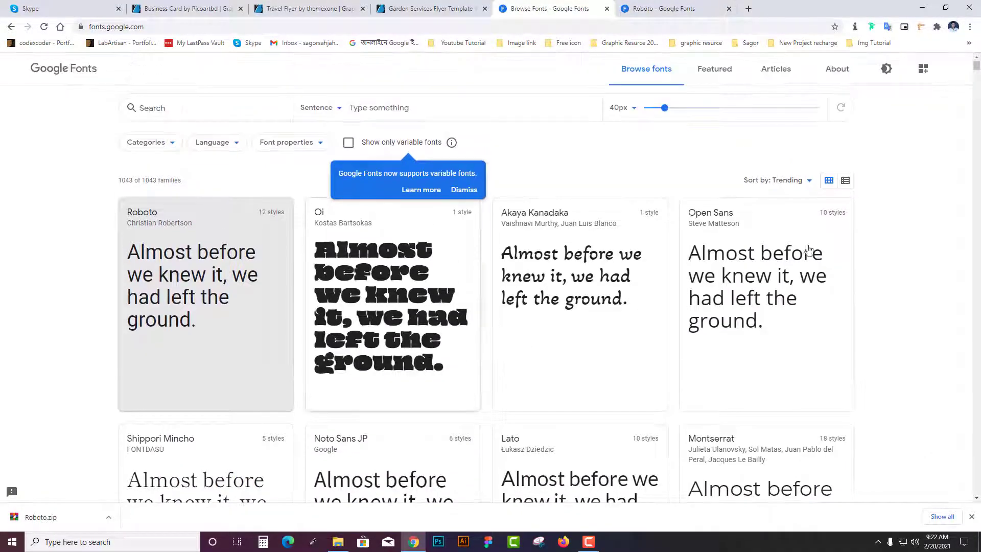
scroll(251, 168, down, 2)
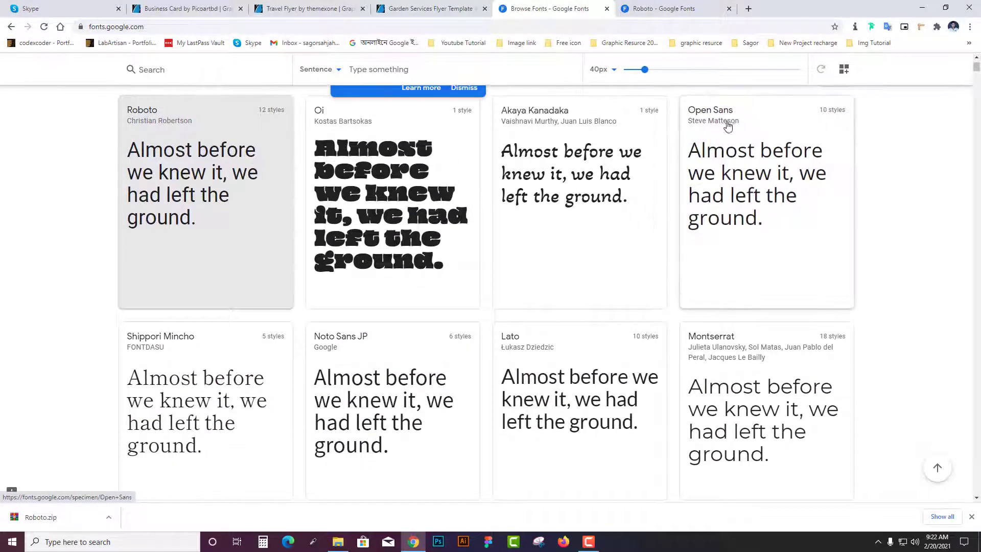
scroll(471, 291, down, 3)
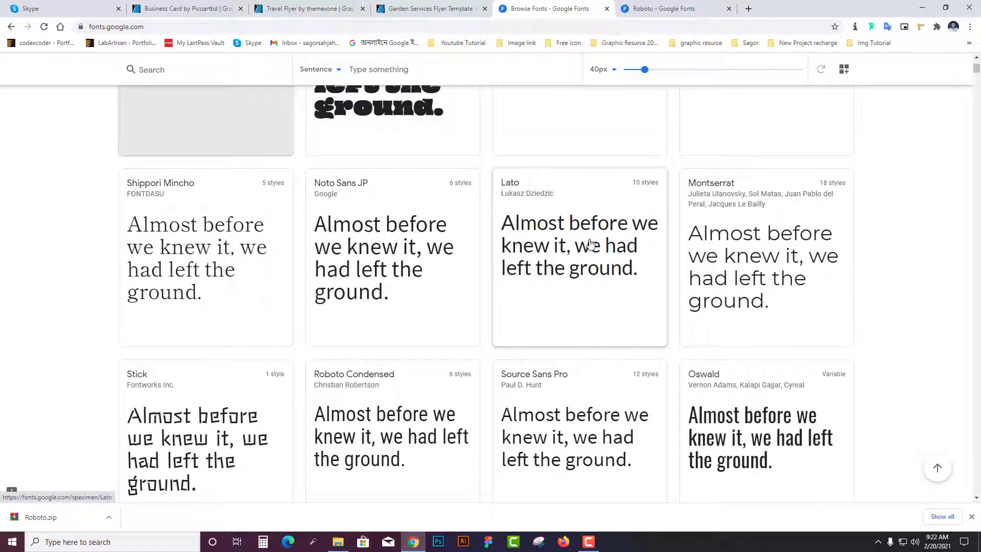
scroll(587, 244, down, 4)
scroll(590, 243, down, 3)
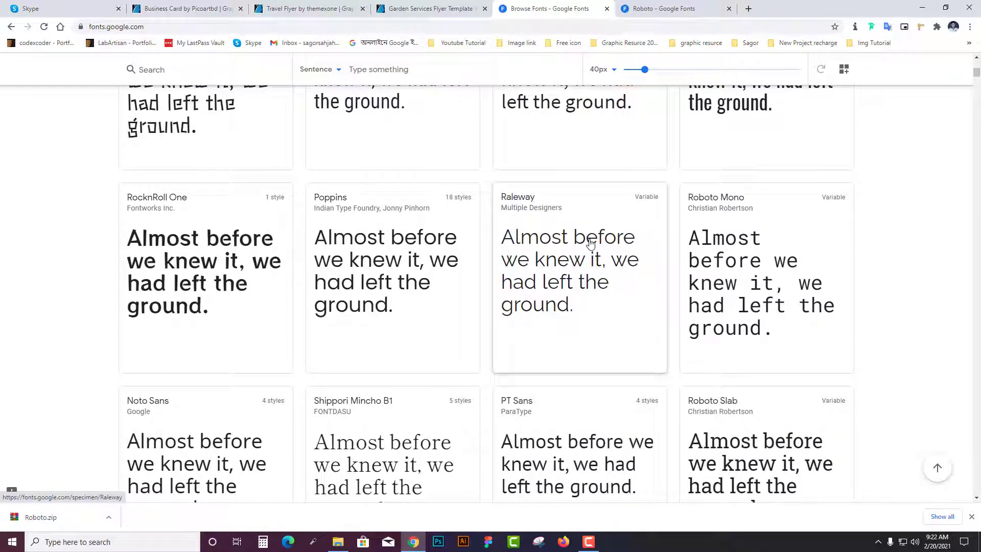
scroll(590, 244, down, 8)
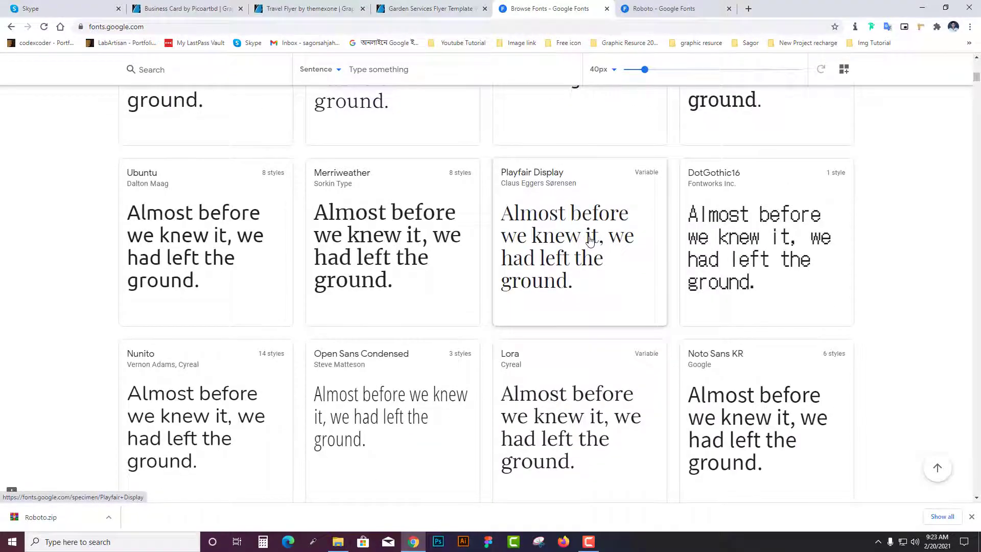
scroll(590, 240, down, 6)
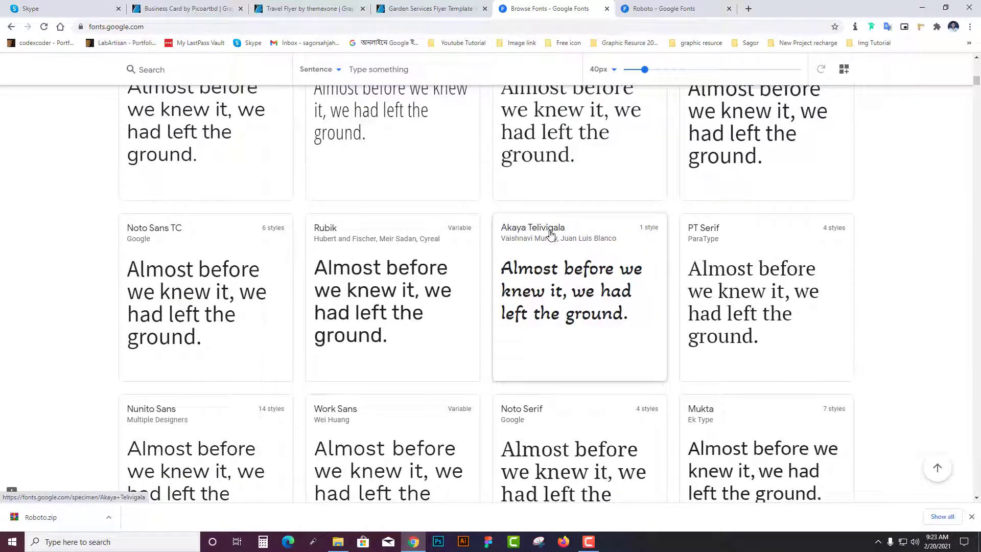
- Open the dafont.com home page in a new browser tab
click(748, 8)
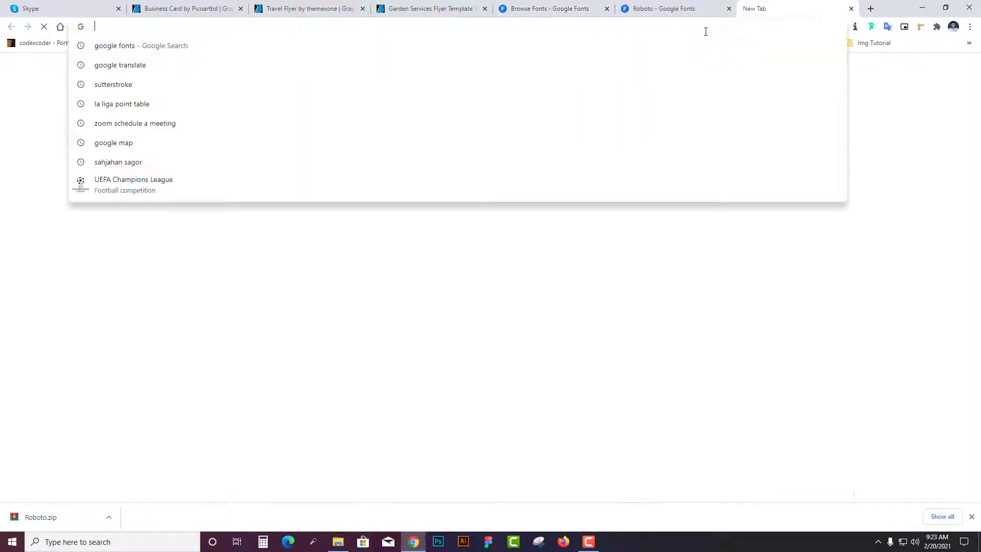
text(da)
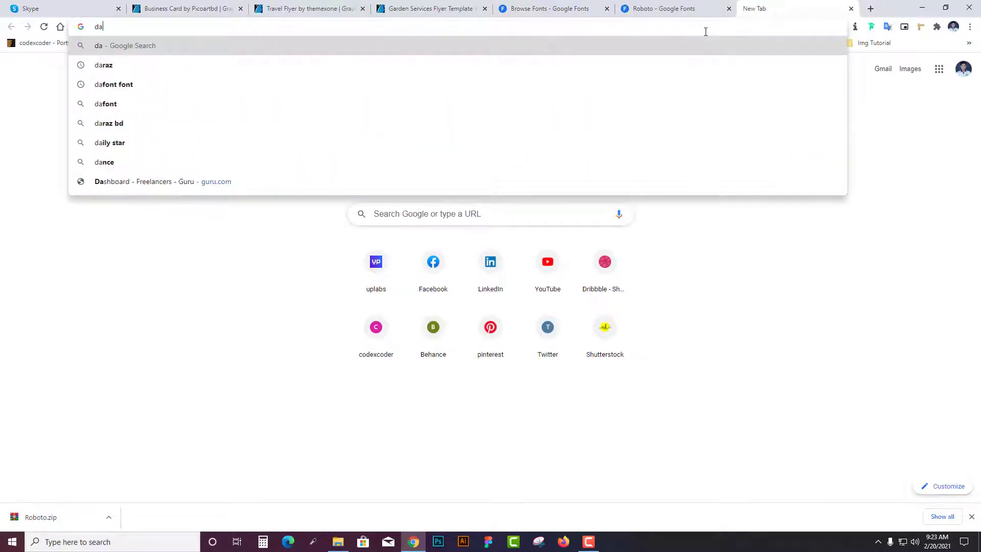
text(font)
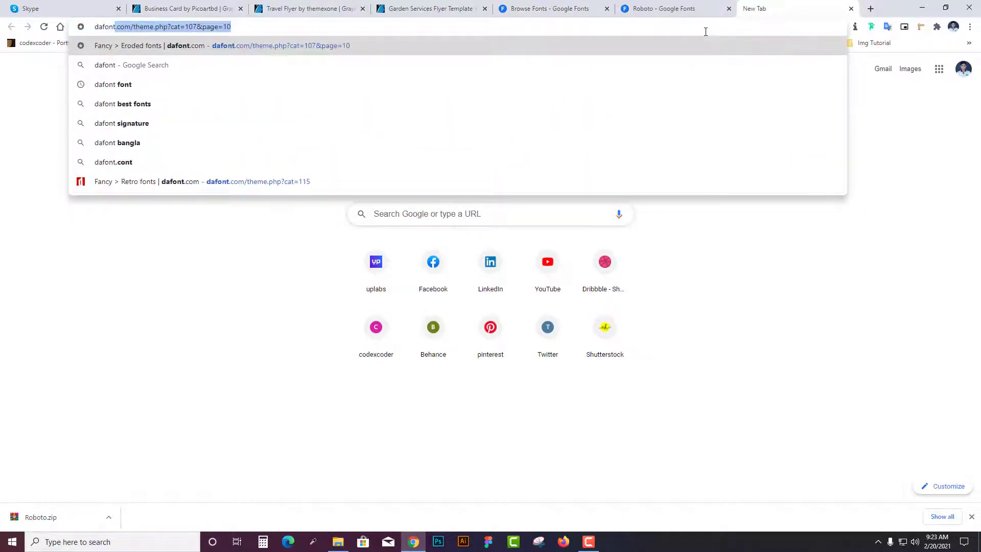
click(264, 28)
key(BackSpace)
key(BackSpace)
key(BackSpace)
key(BackSpace)
key(BackSpace)
key(BackSpace)
key(BackSpace)
key(BackSpace)
key(BackSpace)
key(BackSpace)
key(BackSpace)
key(BackSpace)
key(BackSpace)
key(BackSpace)
key(BackSpace)
key(BackSpace)
key(BackSpace)
key(BackSpace)
key(BackSpace)
key(BackSpace)
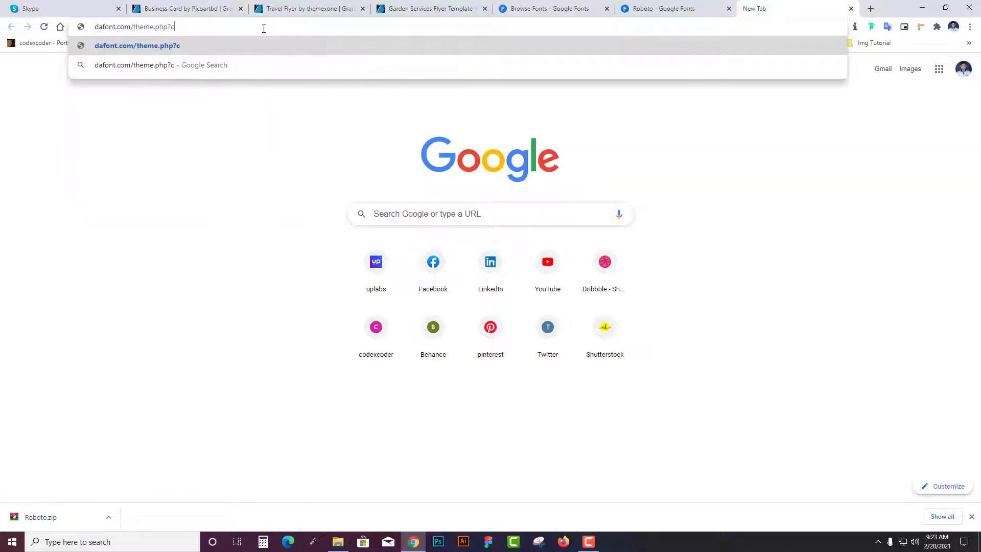
key(BackSpace)
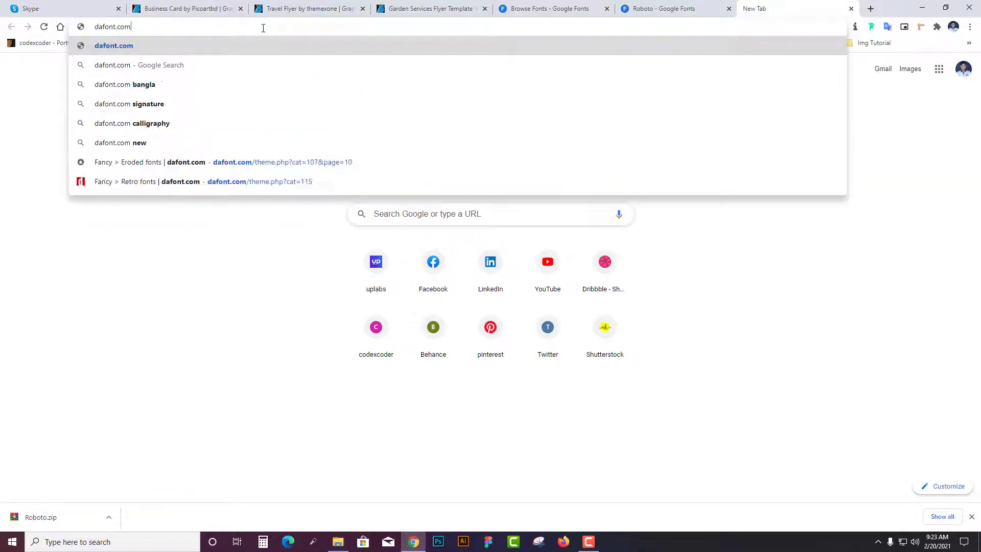
key(Return)
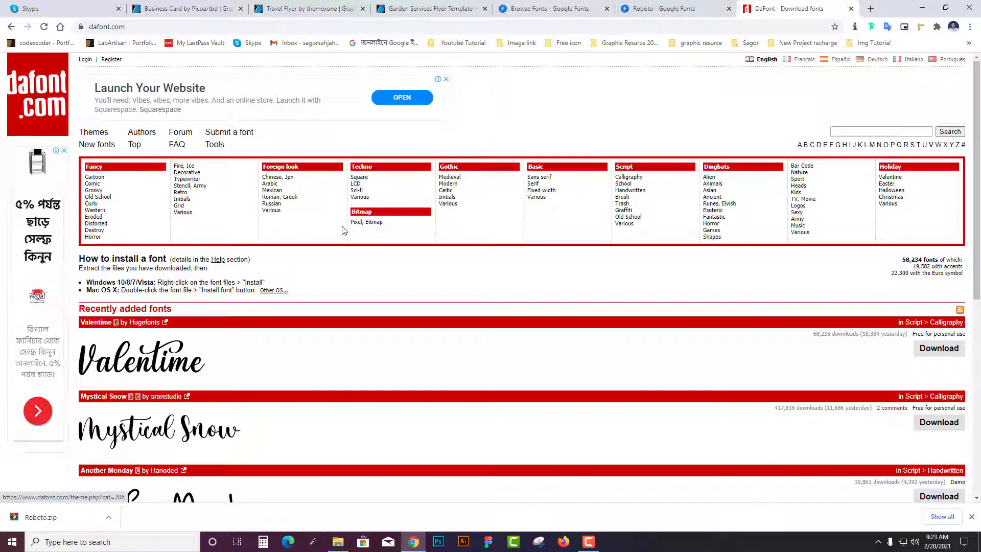
- Open DaFont's Fancy > Cartoon category in a separate tab and examine its font previews
middle_click(103, 177)
click(810, 8)
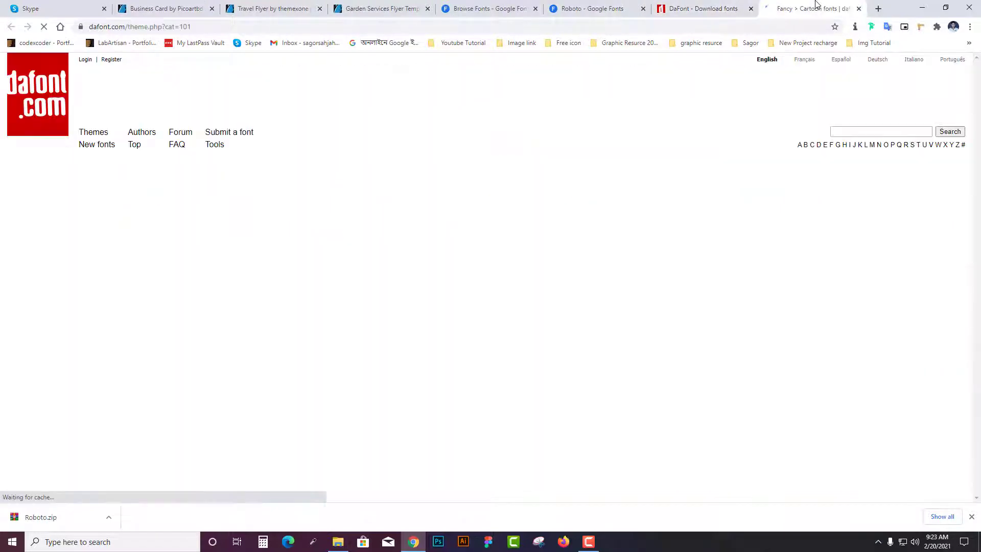
scroll(436, 287, down, 2)
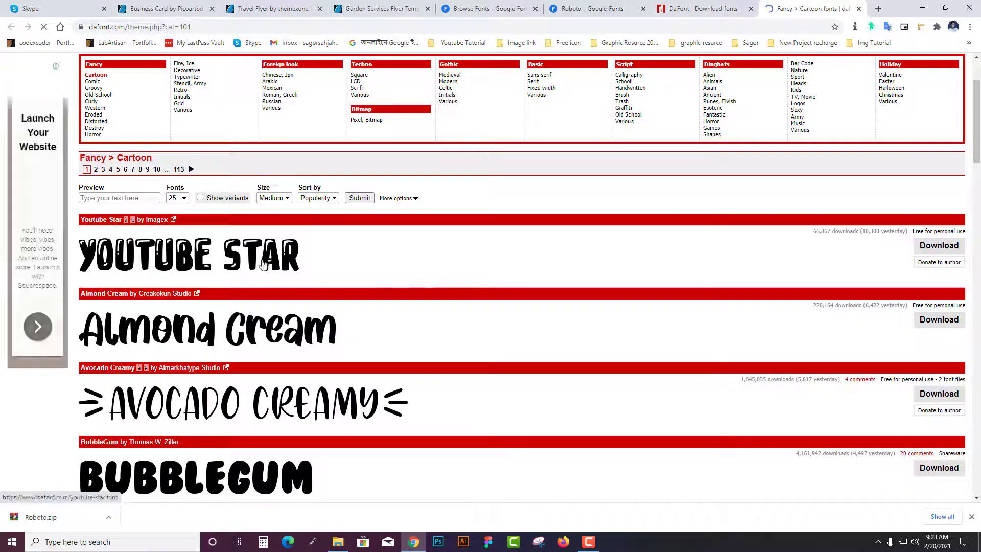
scroll(274, 233, down, 10)
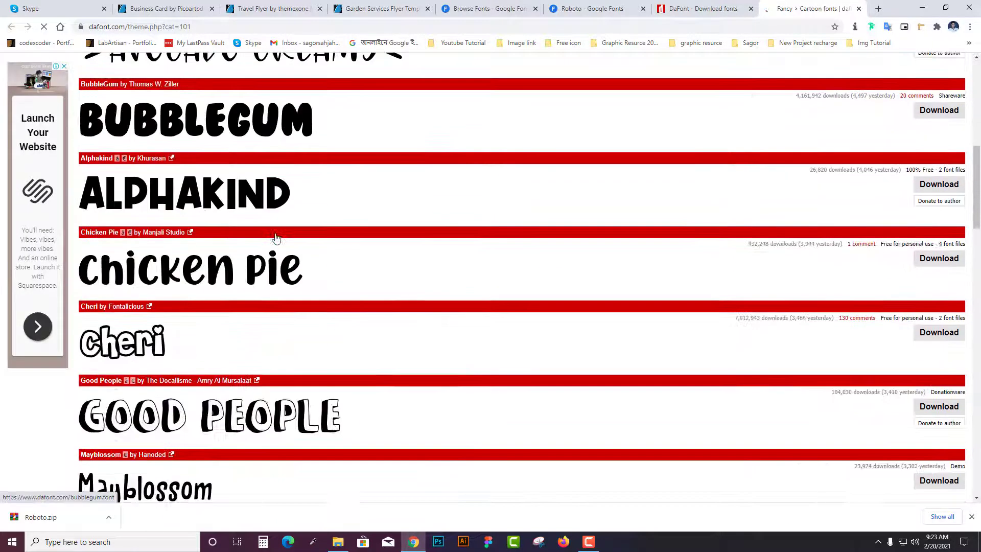
scroll(276, 238, down, 10)
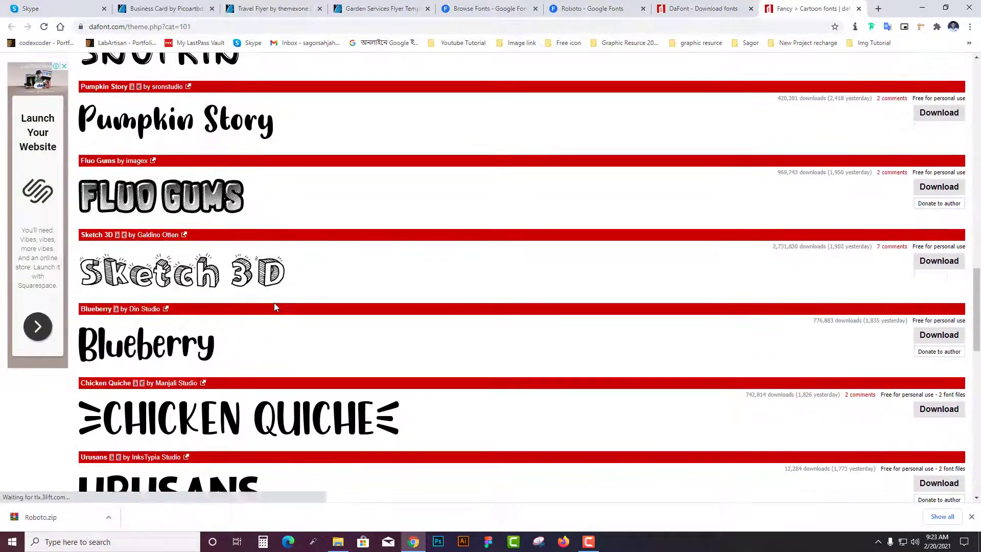
scroll(273, 306, down, 10)
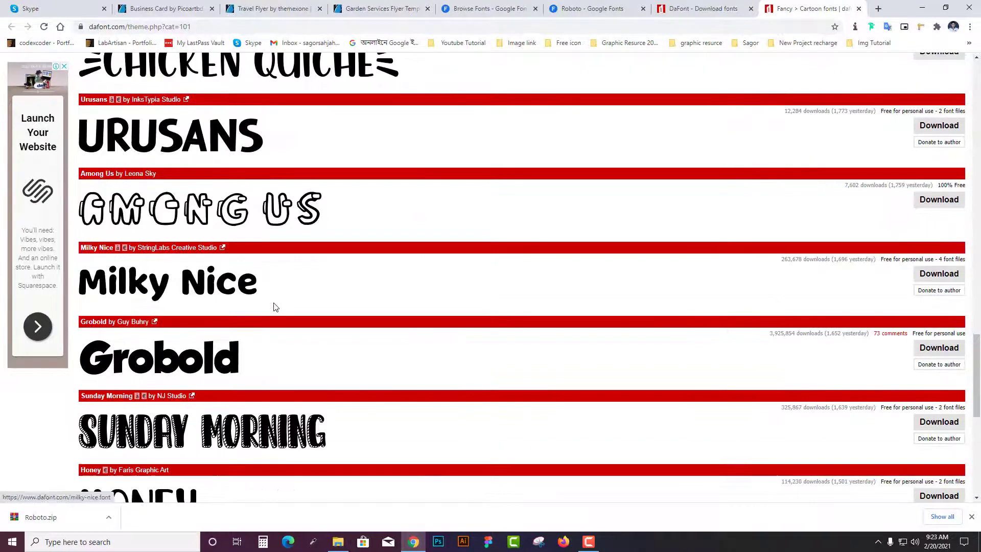
scroll(274, 307, down, 3)
scroll(274, 307, up, 13)
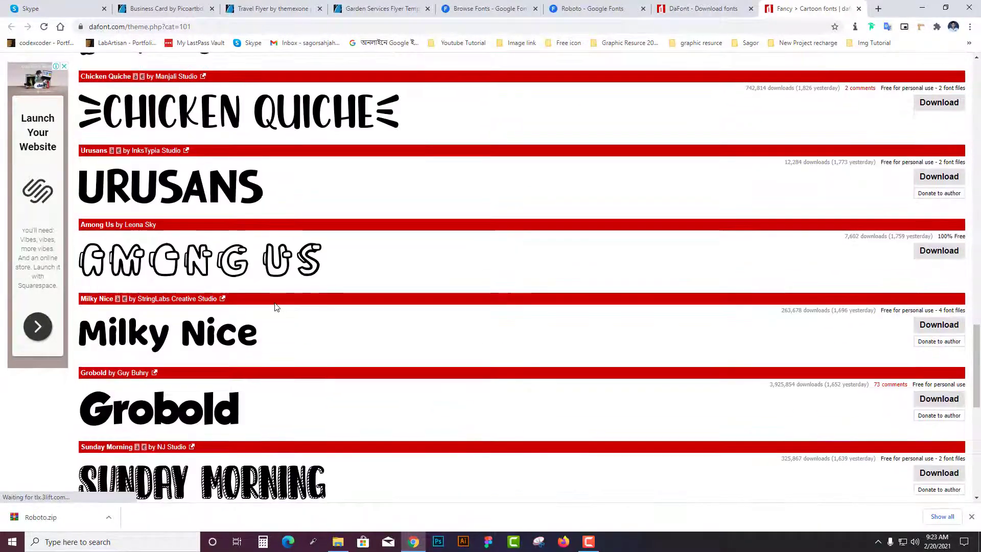
- From the DaFont home page, open the Holiday > Christmas category in a separate tab and look through its fonts
click(699, 8)
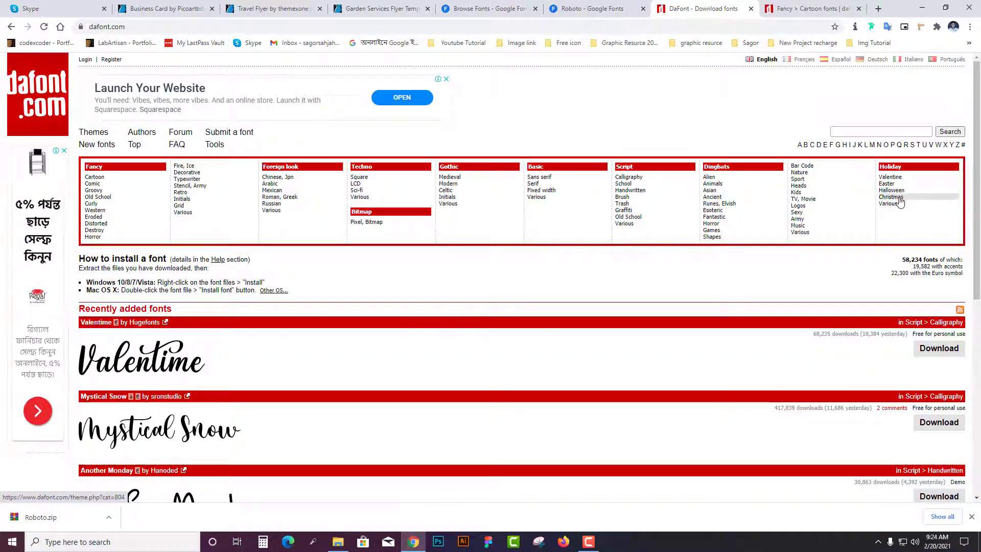
middle_click(890, 197)
click(801, 7)
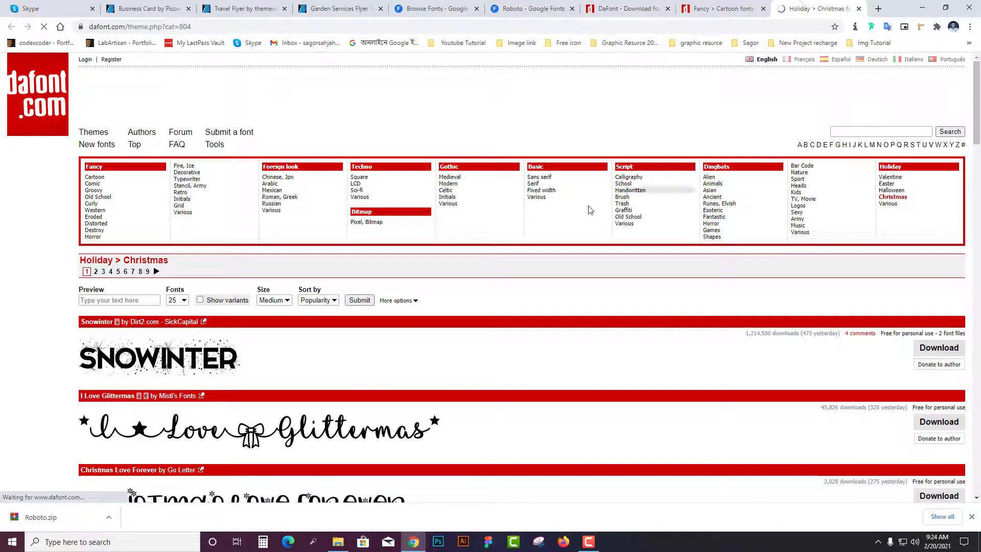
scroll(572, 211, down, 2)
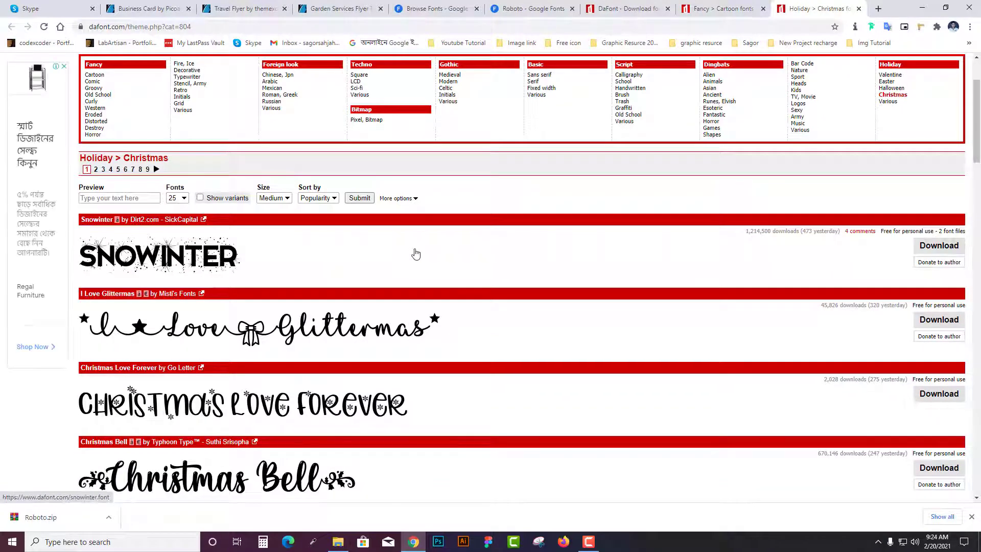
scroll(410, 251, down, 3)
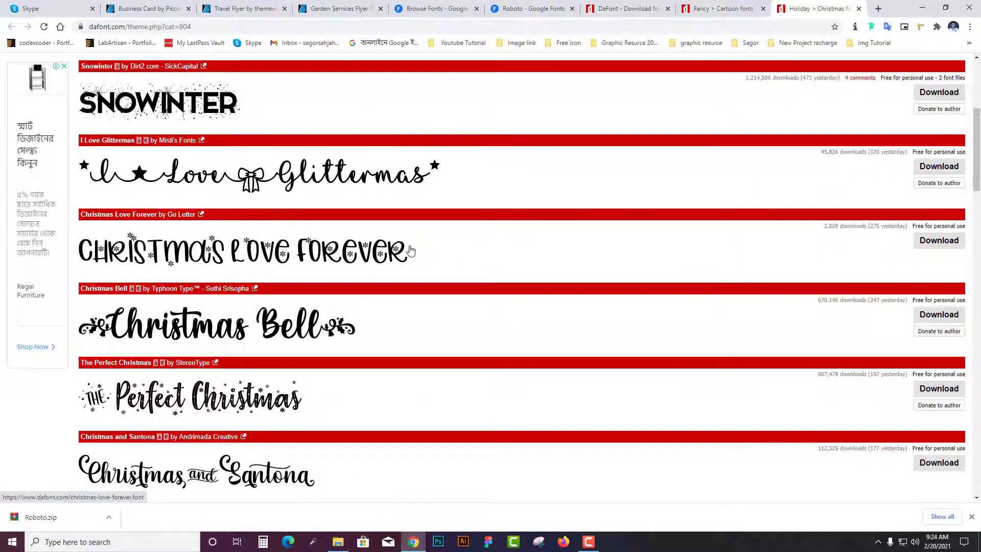
scroll(410, 252, down, 5)
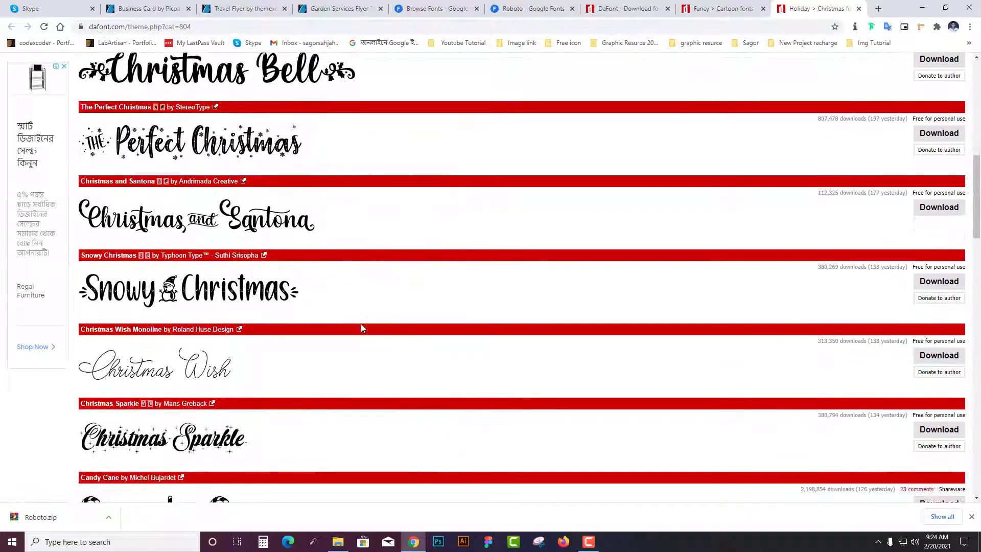
scroll(362, 327, down, 3)
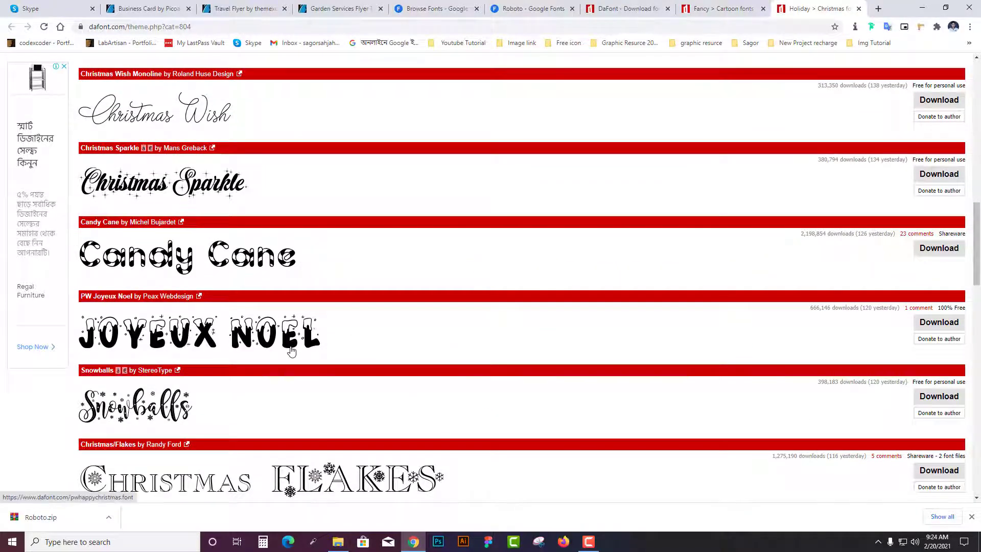
scroll(295, 345, down, 3)
scroll(322, 367, down, 3)
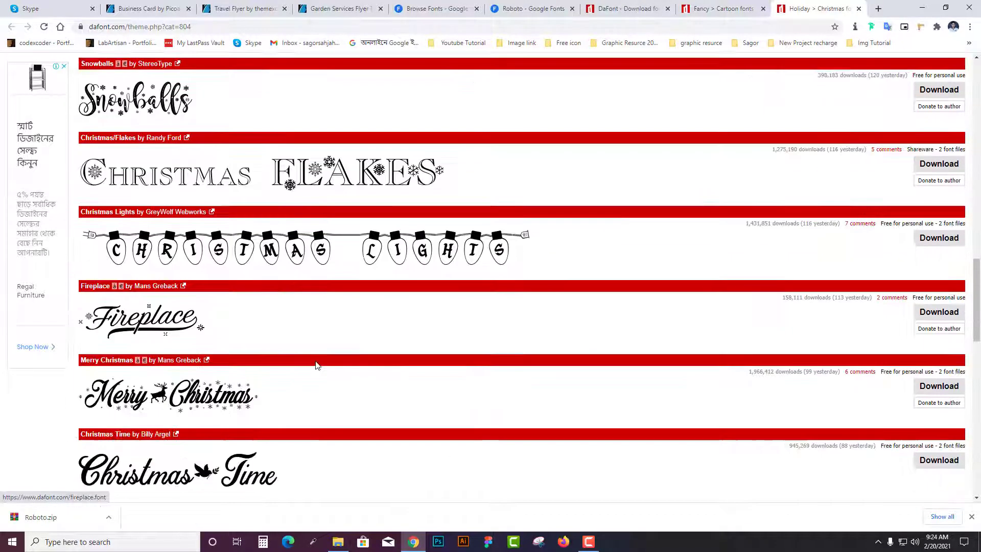
scroll(317, 360, down, 1)
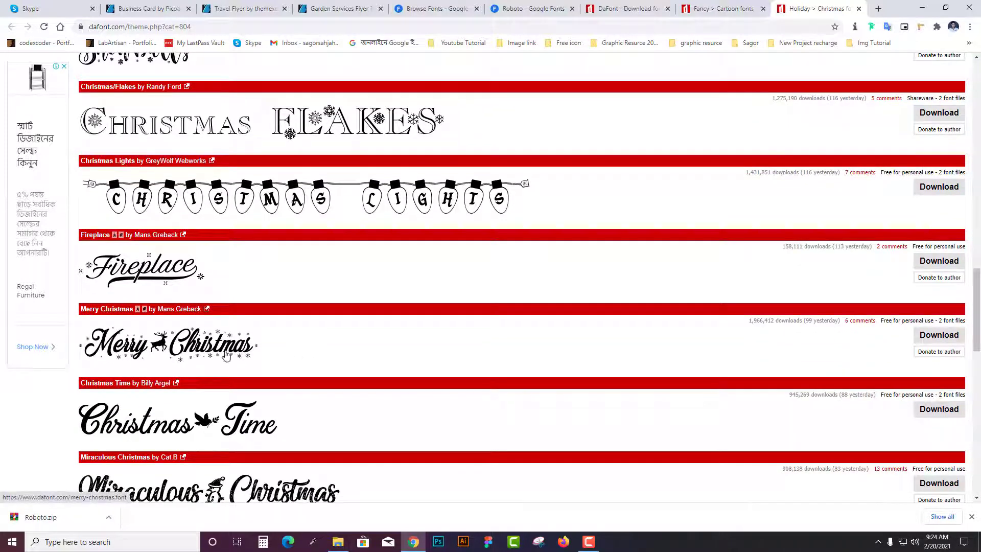
- Download the Merry Christmas font as the ZIP archive merry_christmas to the Desktop, and minimize the browser to see it there
click(939, 336)
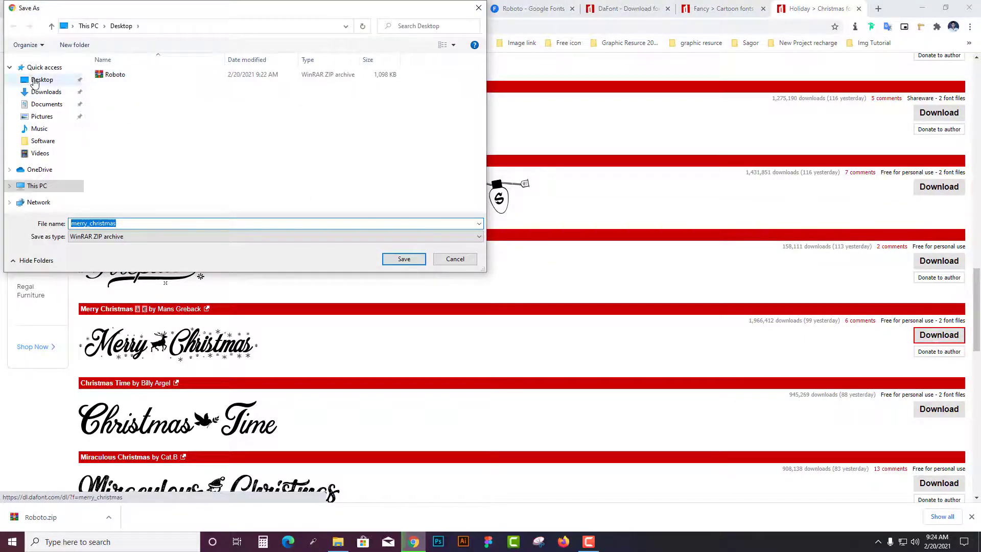
click(34, 82)
click(404, 259)
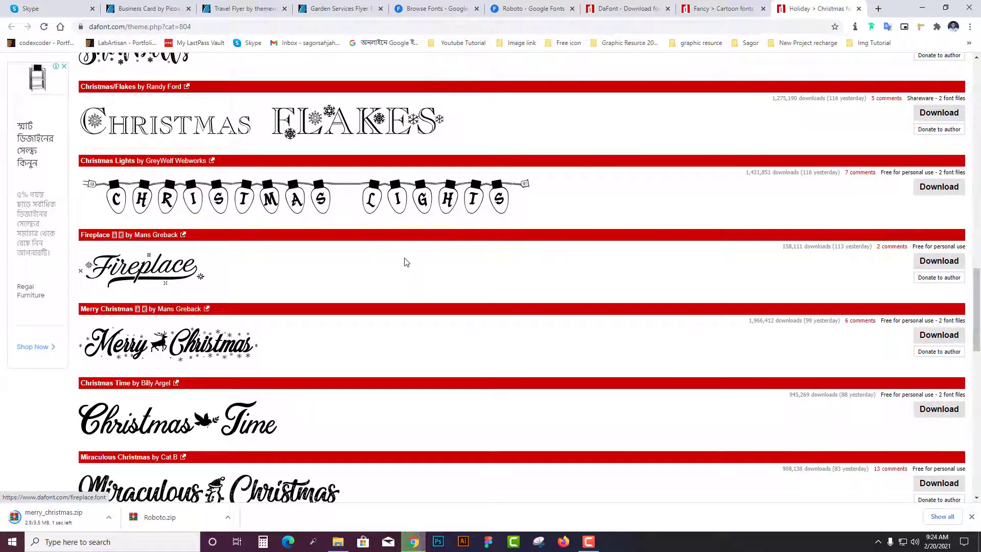
click(922, 10)
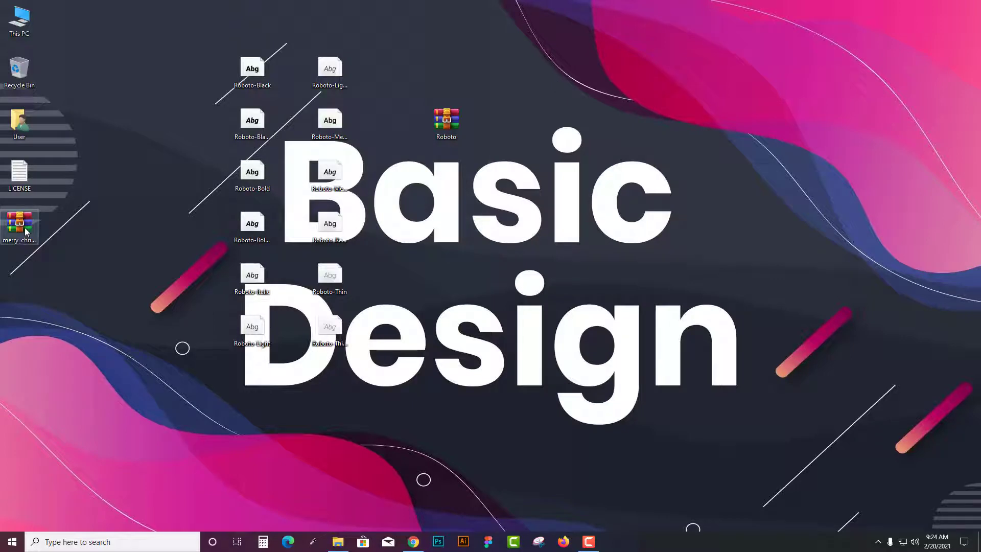
- Switch back to Chrome and bring up the Google Fonts browse catalogue
click(414, 542)
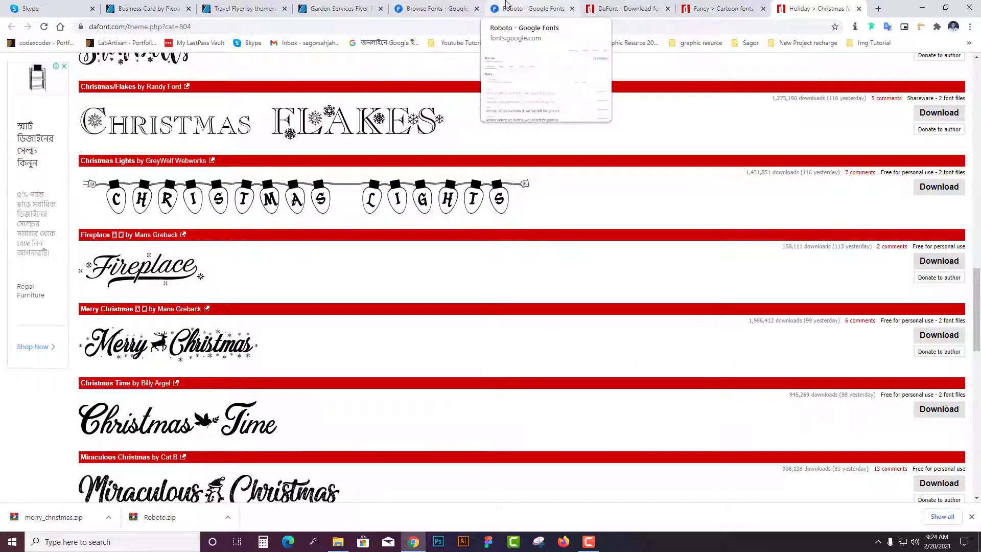
click(526, 9)
click(462, 9)
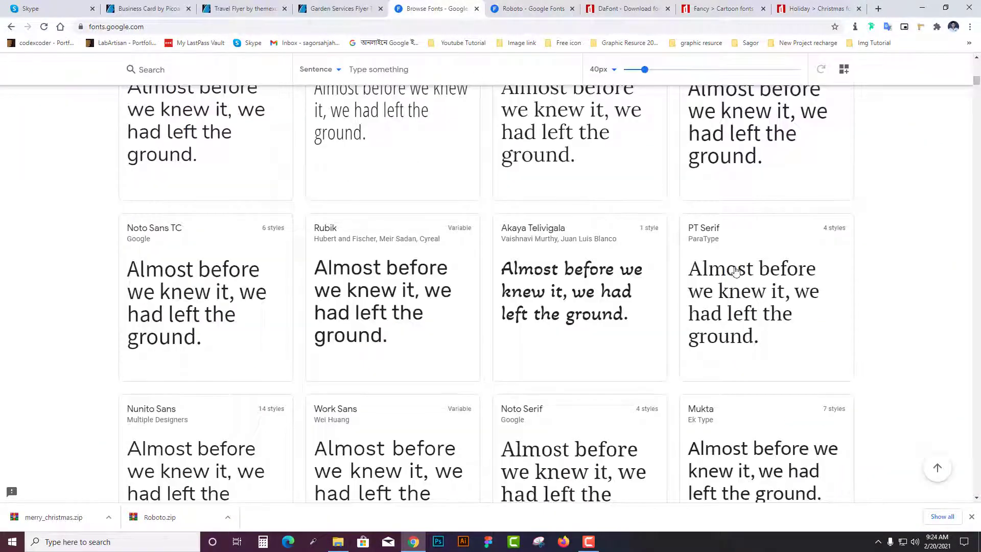